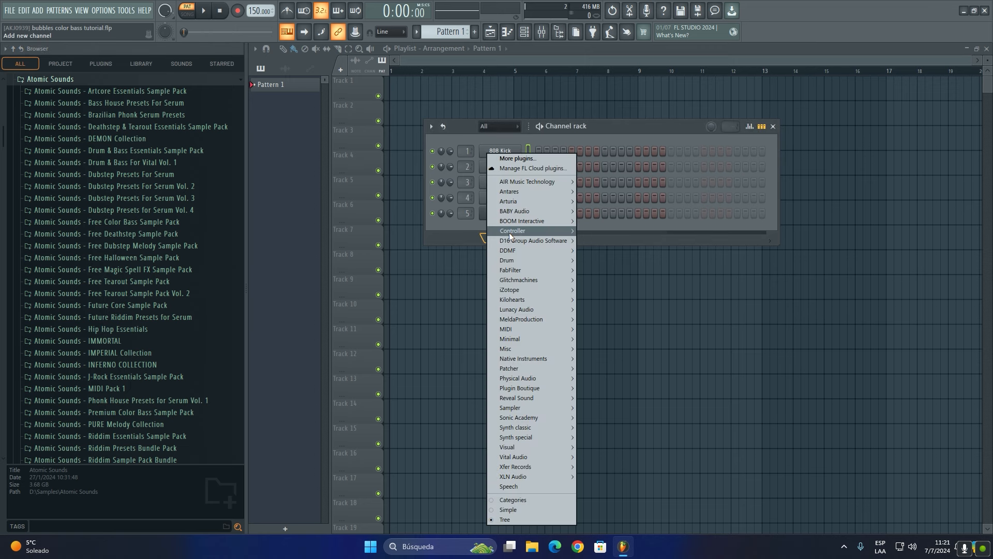
Add an Xfer Records Serum instrument channel
mouse_move(514, 468)
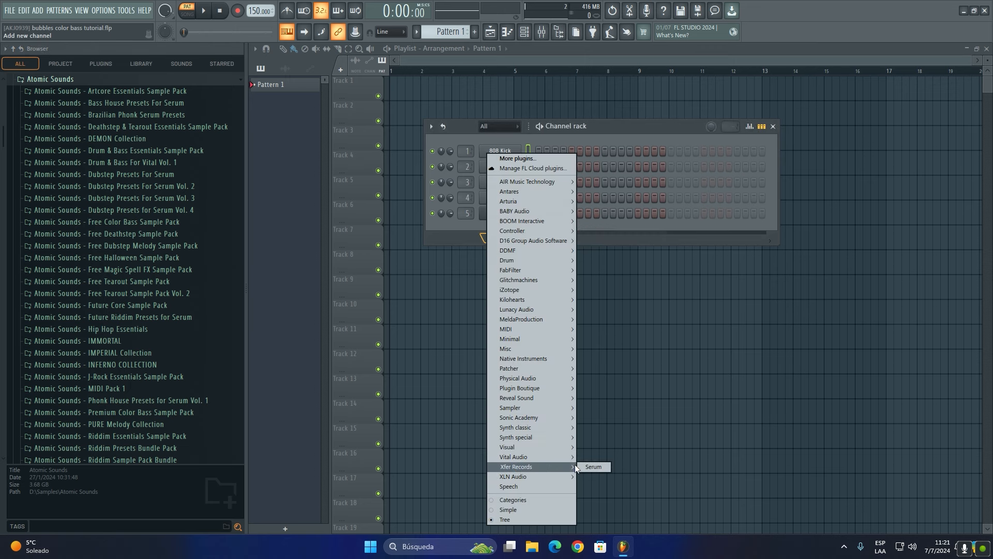
click(594, 466)
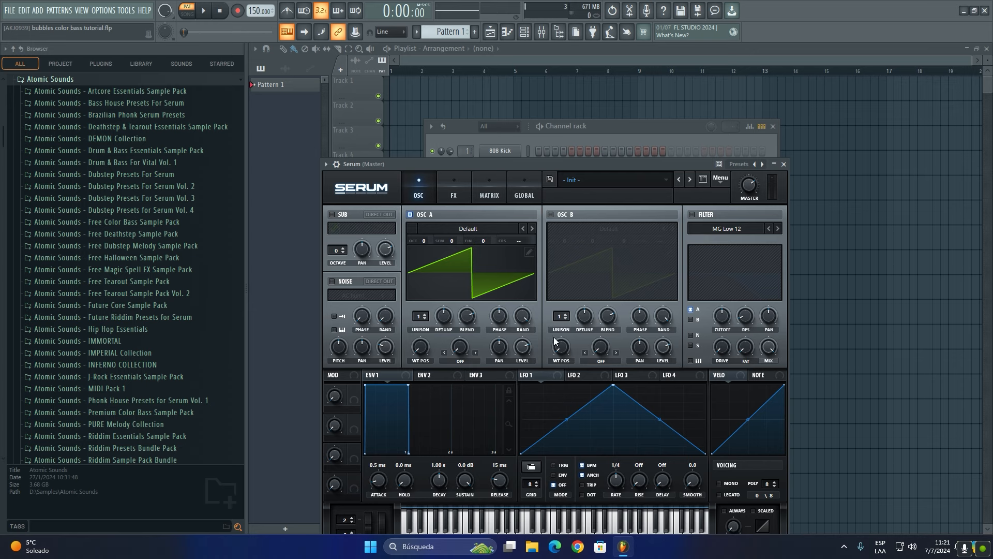
drag(534, 160, 538, 104)
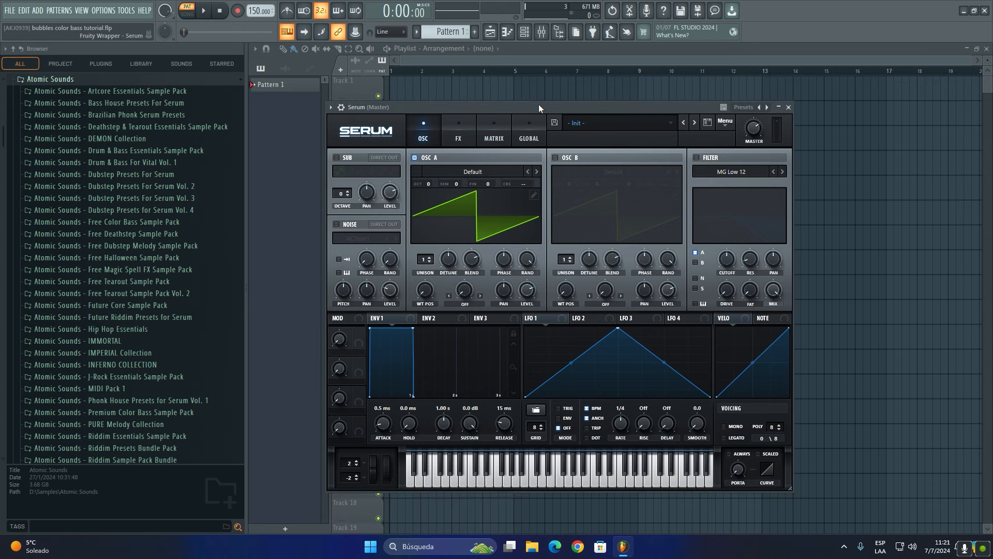
Load the Basic_Mdc wavetable from the Analog category into oscillator A
click(469, 171)
mouse_move(456, 183)
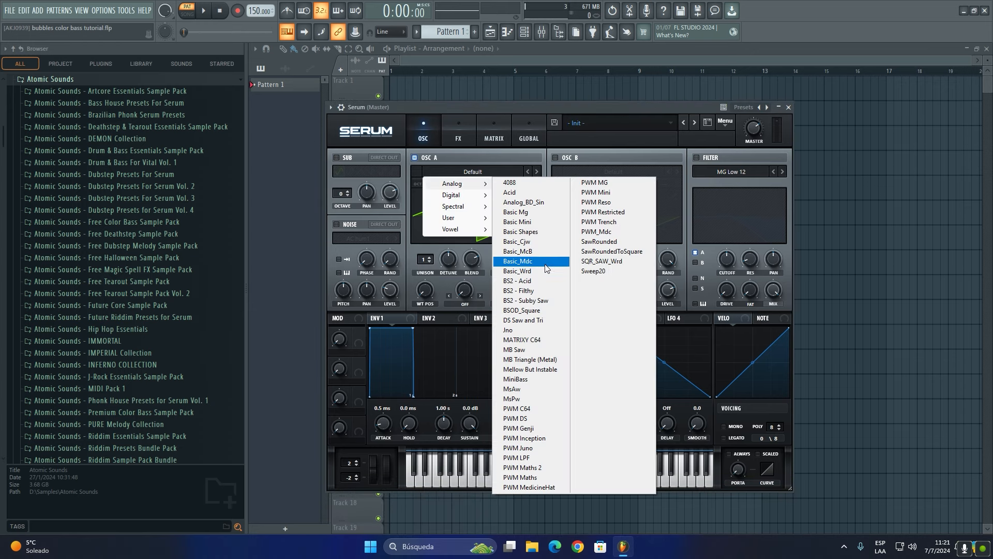
click(525, 259)
Set oscillator A's octave to -2 and modulate its wavetable position, lowered to the minimum, with LFO 1
drag(432, 288, 430, 237)
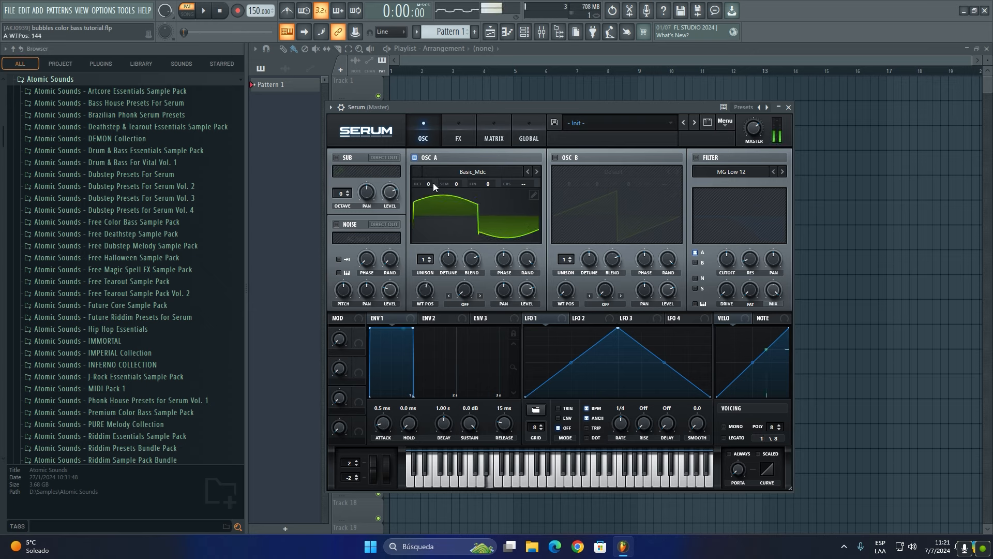
drag(429, 184, 428, 211)
drag(427, 289, 421, 310)
drag(556, 320, 422, 292)
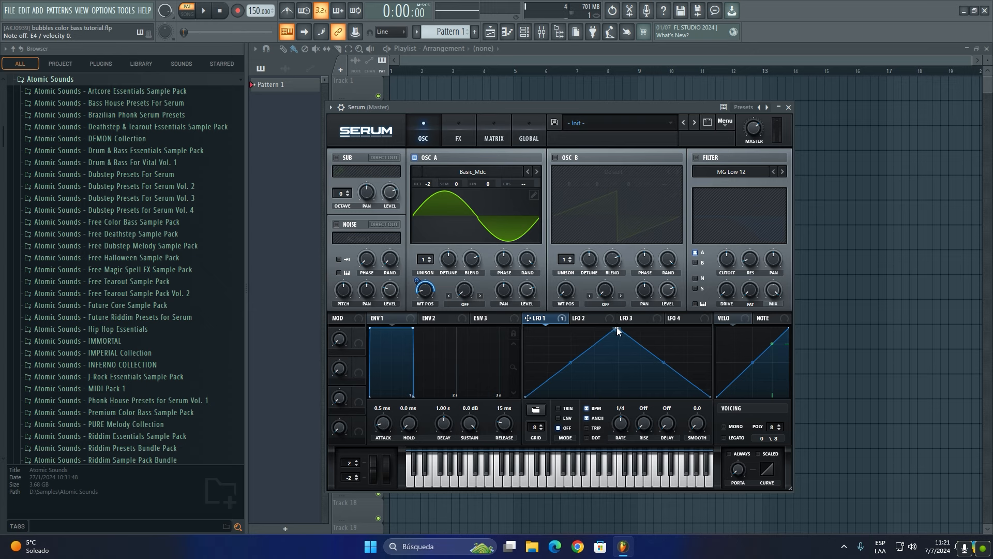
Reshape LFO 1 into an irregular stepped pattern of flat blocks at varying heights across the whole cycle
drag(618, 328, 553, 346)
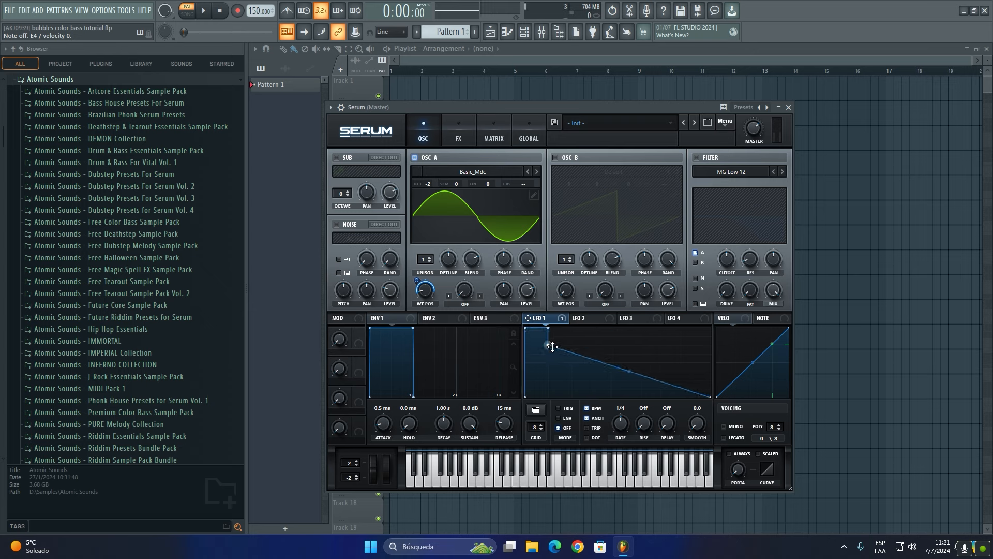
double_click(583, 351)
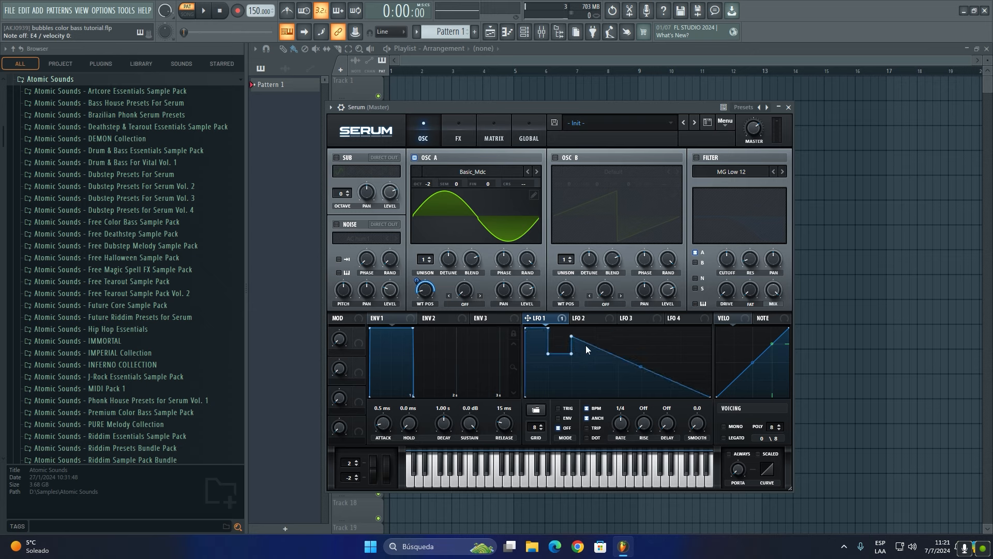
double_click(601, 348)
mouse_move(601, 349)
mouse_down()
mouse_move(592, 370)
mouse_move(628, 393)
mouse_move(644, 355)
mouse_up()
double_click(610, 371)
double_click(628, 374)
double_click(650, 388)
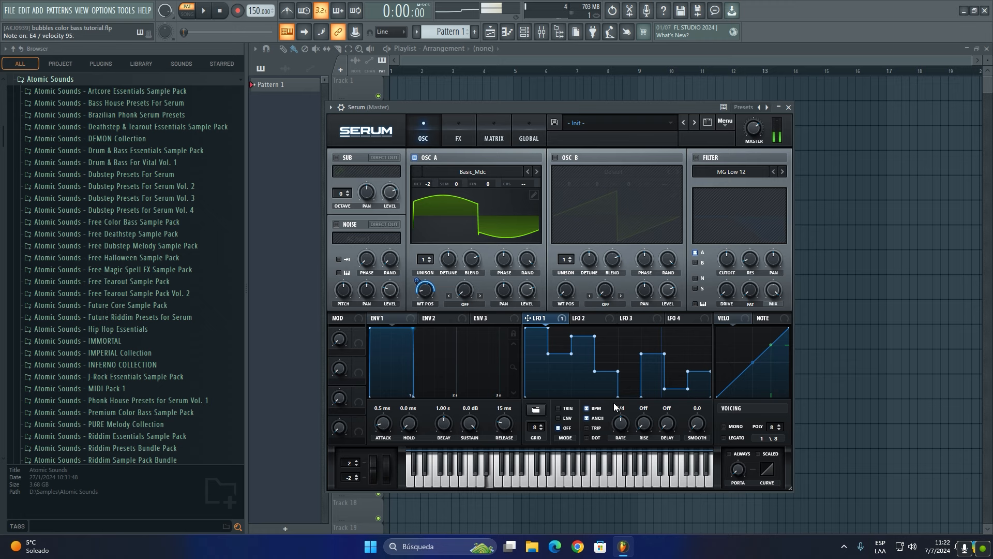
Set LFO 1's rate to 1/2 and assign it to oscillator A's coarse pitch with an amount of 48
drag(616, 413, 616, 417)
drag(528, 317, 542, 153)
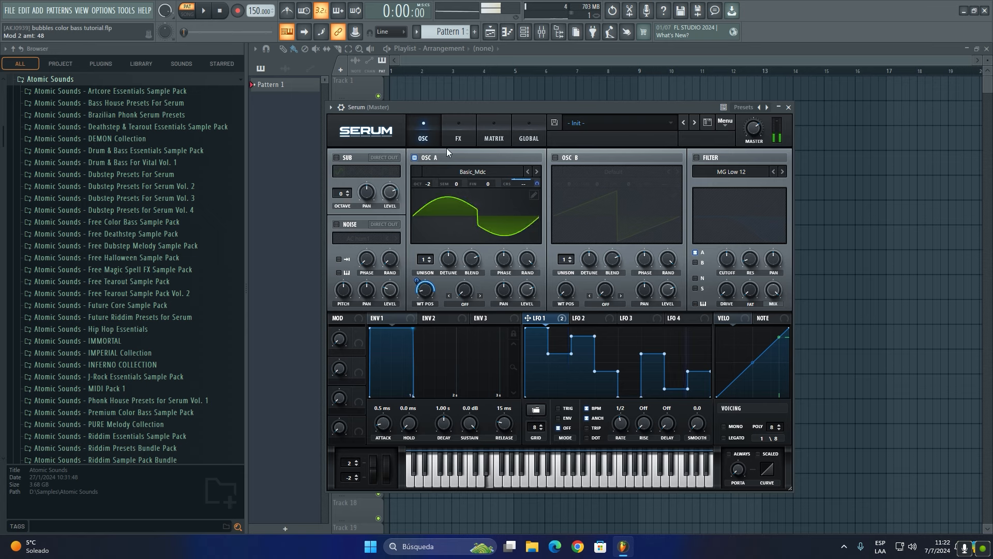
Enable the Hyper/Dimension effect, setting the Dimension size to 12%, raising the Dimension mix and setting the Hyper mix to 21%
click(454, 136)
click(340, 160)
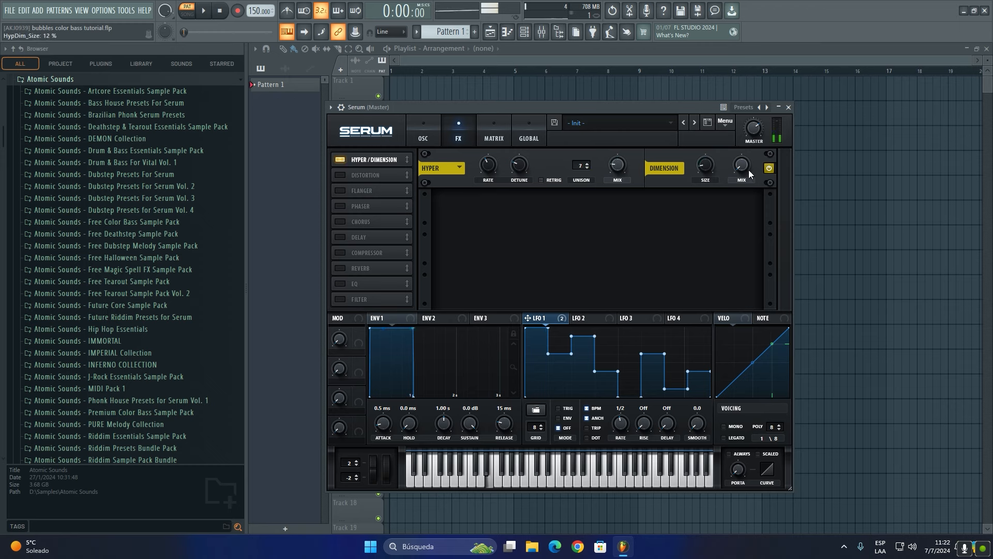
drag(743, 94, 706, 132)
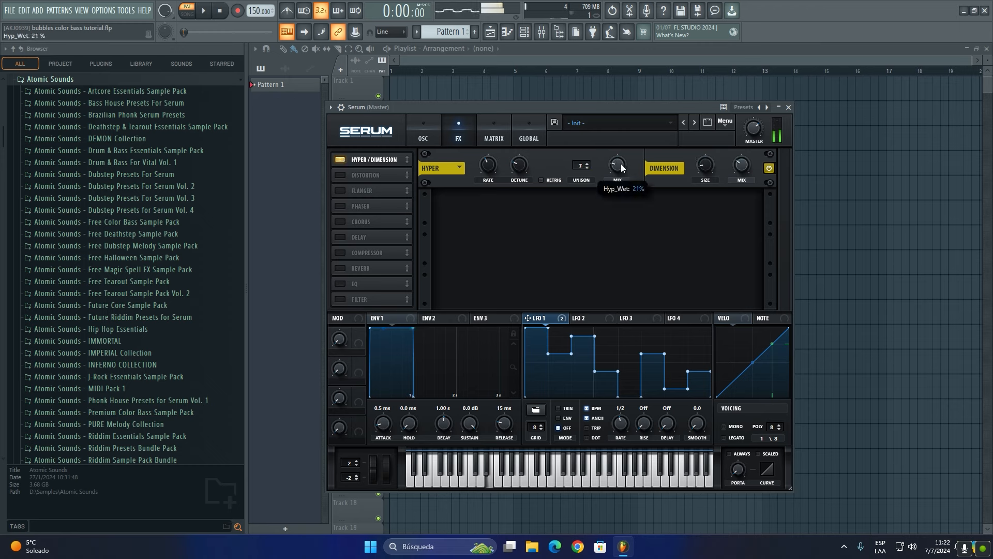
Enable the compressor in multiband mode and raise its gain slightly
click(340, 252)
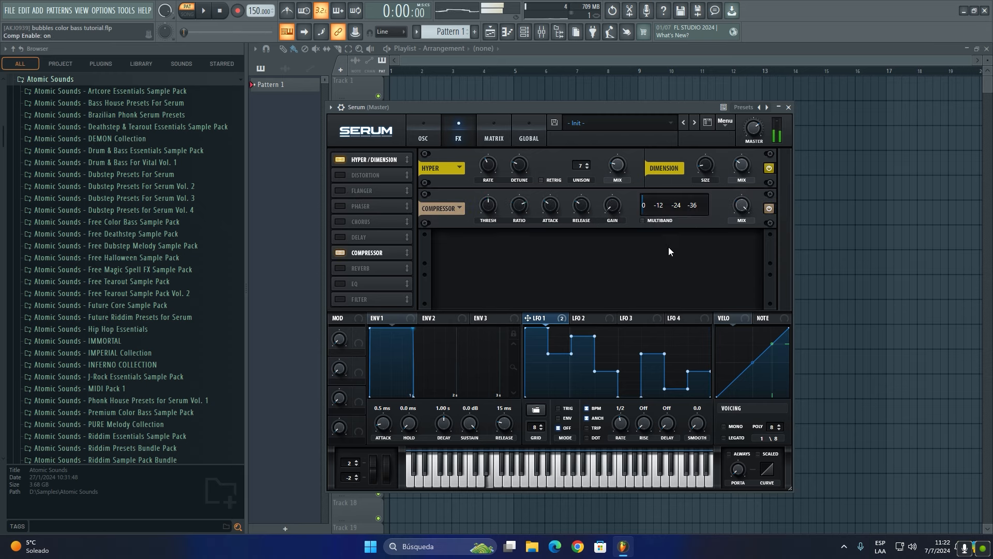
click(643, 222)
drag(615, 205, 619, 184)
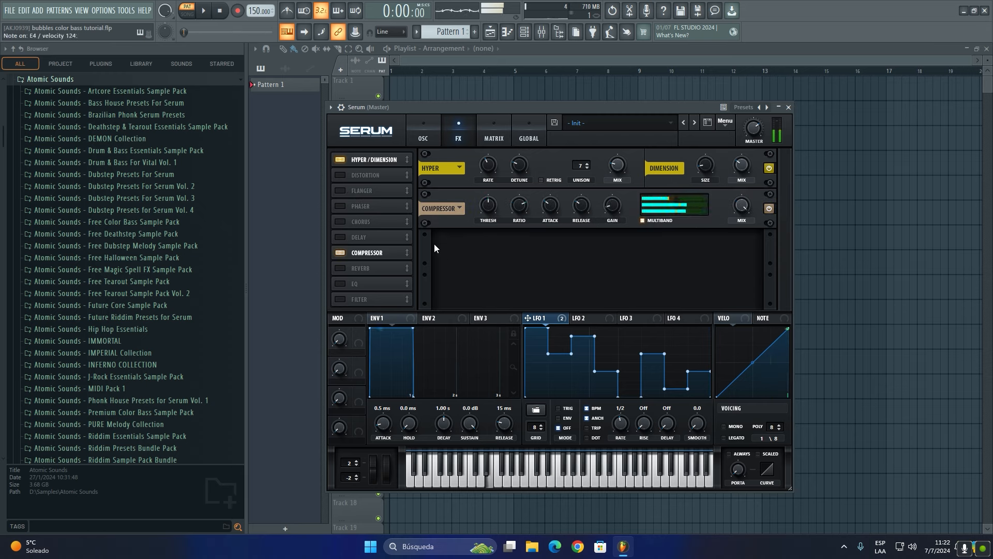
Enable the phaser and assign LFO 1 to its depth, frequency and feedback, with the feedback set to 35%
click(341, 206)
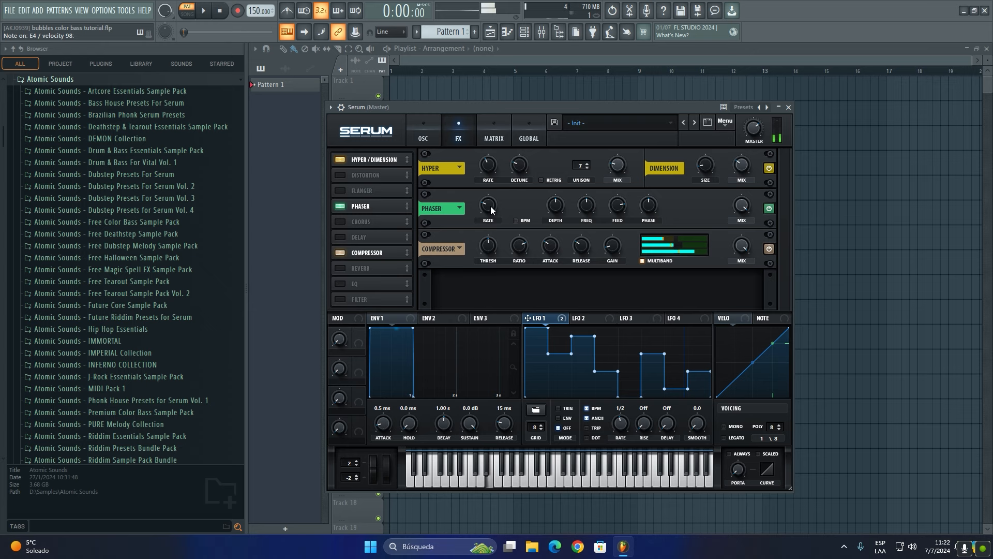
drag(555, 205, 601, 188)
drag(554, 212, 585, 251)
drag(617, 206, 610, 241)
drag(545, 318, 555, 305)
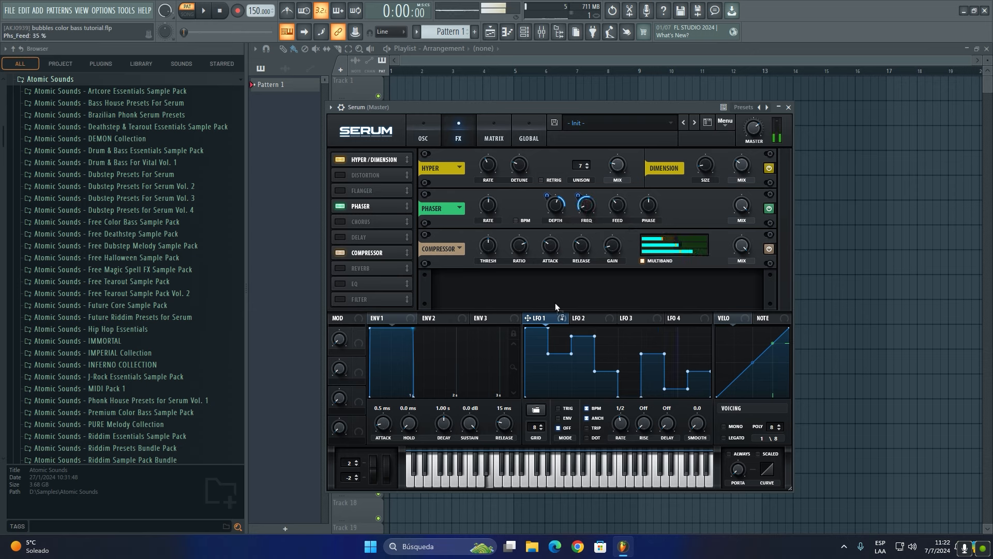
Set the phaser's phase to 305 degrees and fine-tune its rate, depth, frequency and feedback
drag(646, 208, 673, 184)
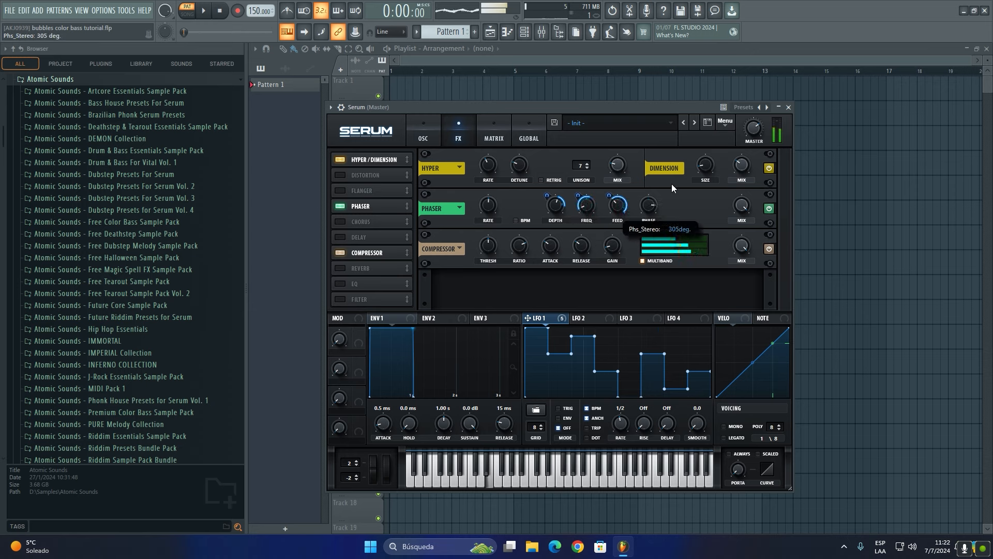
mouse_move(620, 206)
mouse_down()
mouse_move(636, 182)
mouse_move(606, 212)
mouse_up()
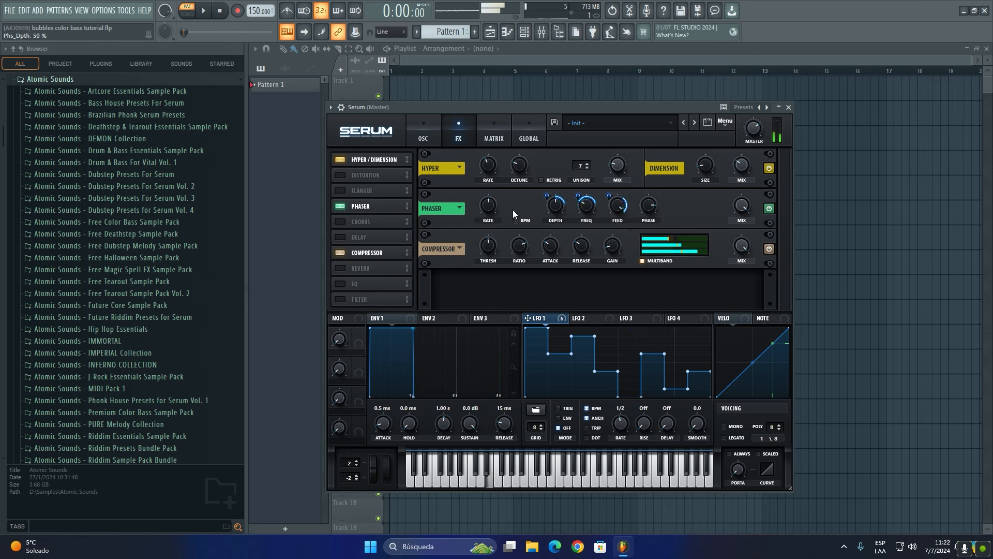
drag(501, 190, 490, 212)
drag(554, 207, 556, 204)
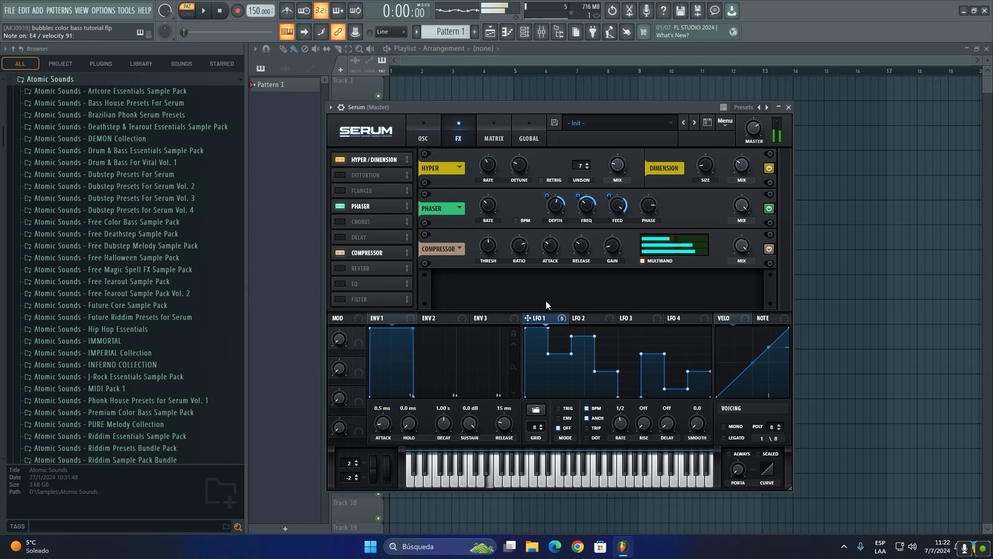
Return to Serum's oscillator page, move its window aside and arm the mixer's Master track for recording
click(423, 134)
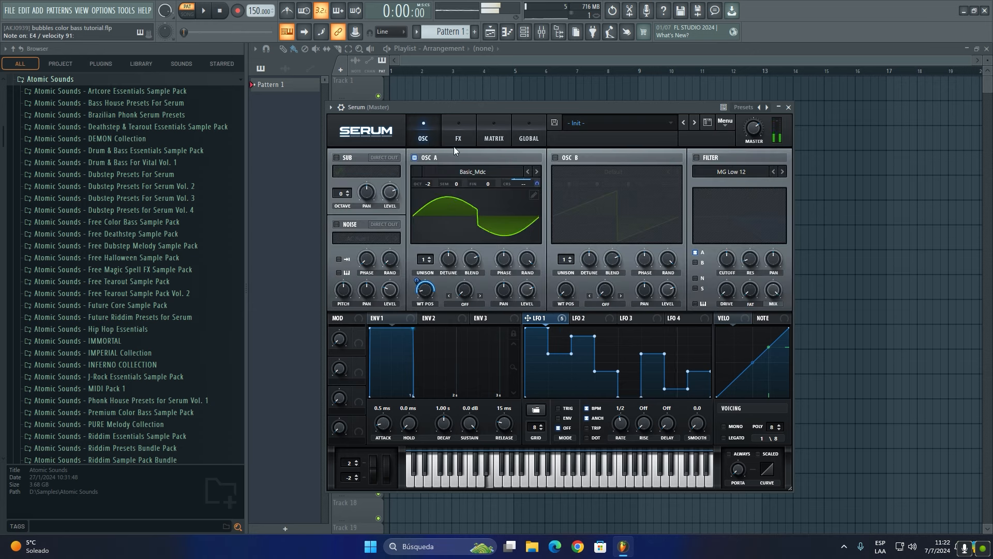
drag(481, 107, 591, 122)
click(542, 32)
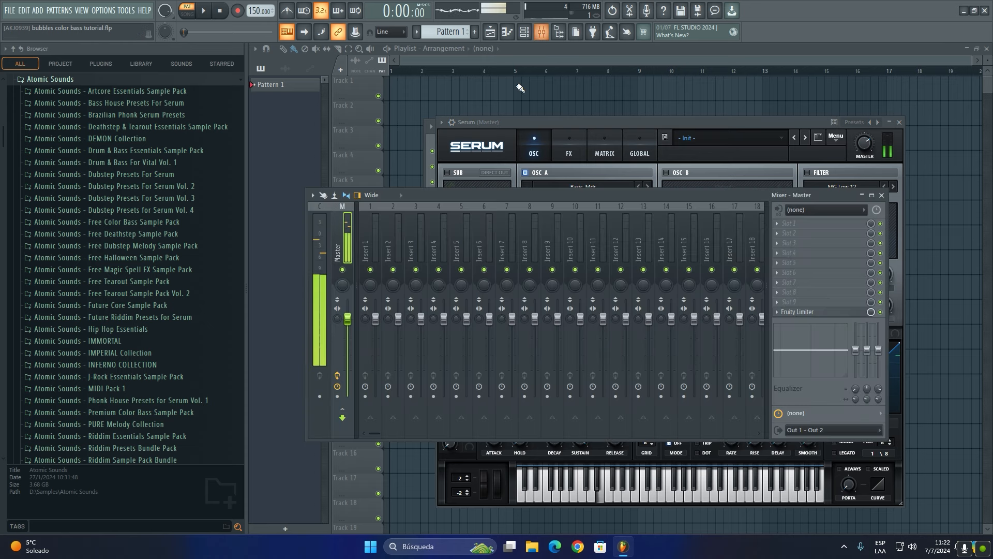
click(338, 397)
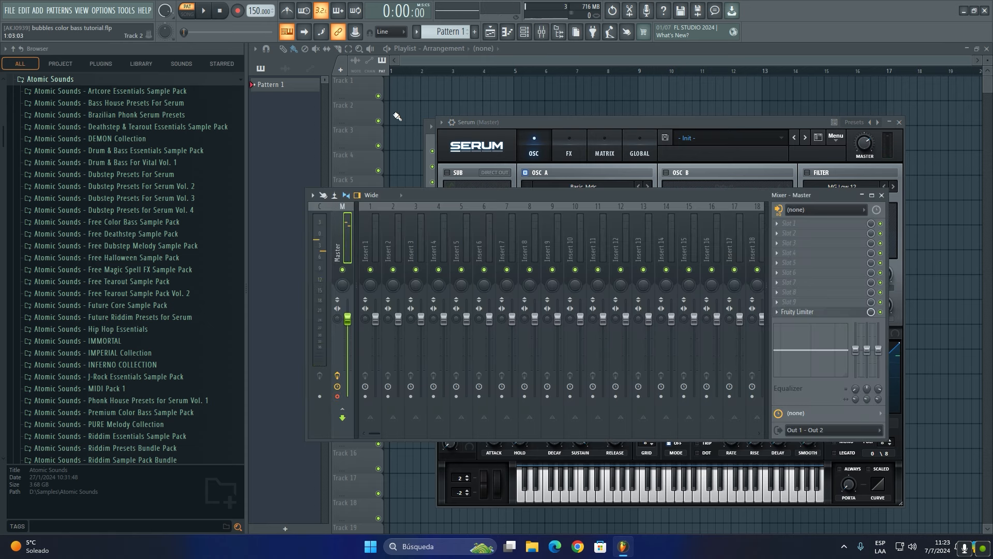
Record the Serum bass through the Master track as an audio clip of about three and a half bars in the playlist
click(407, 112)
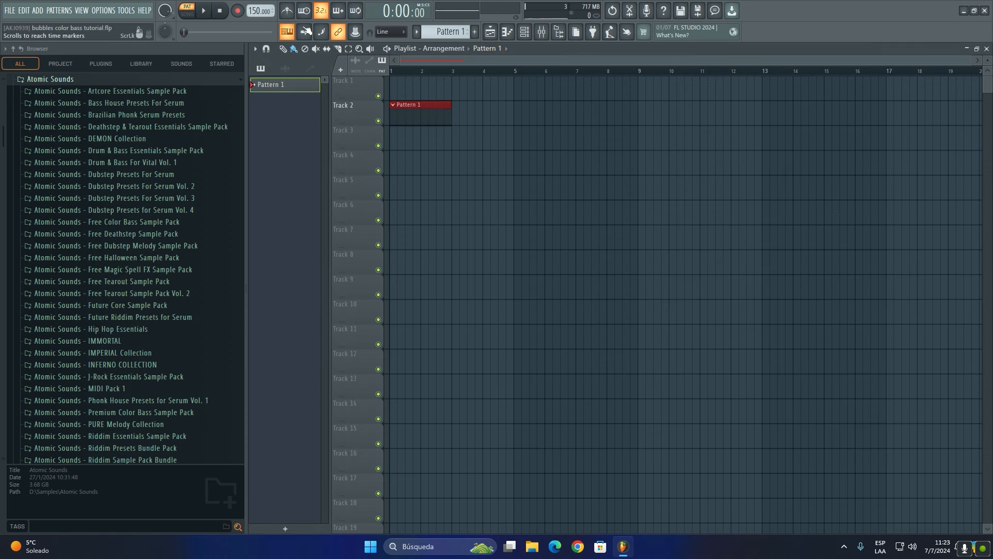
key(r)
click(489, 345)
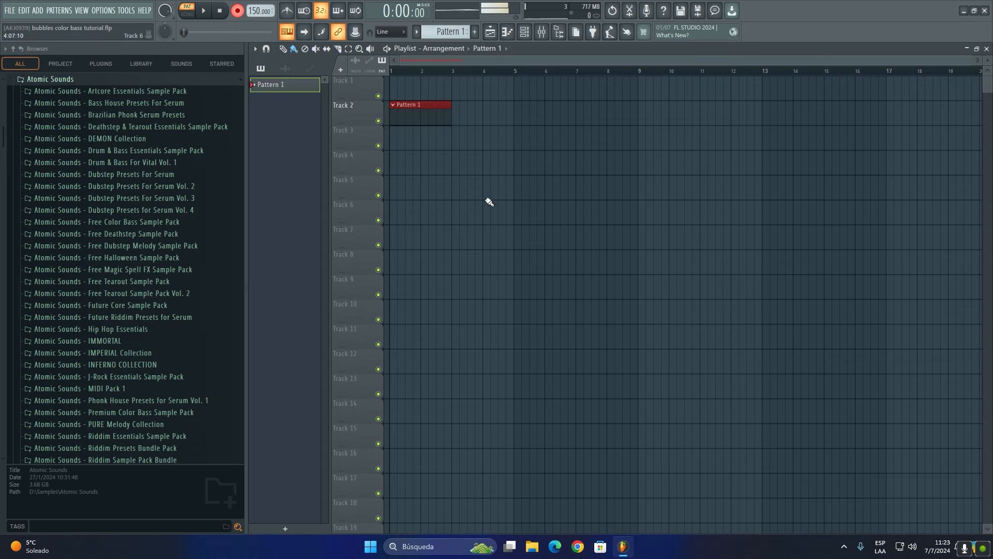
key(space)
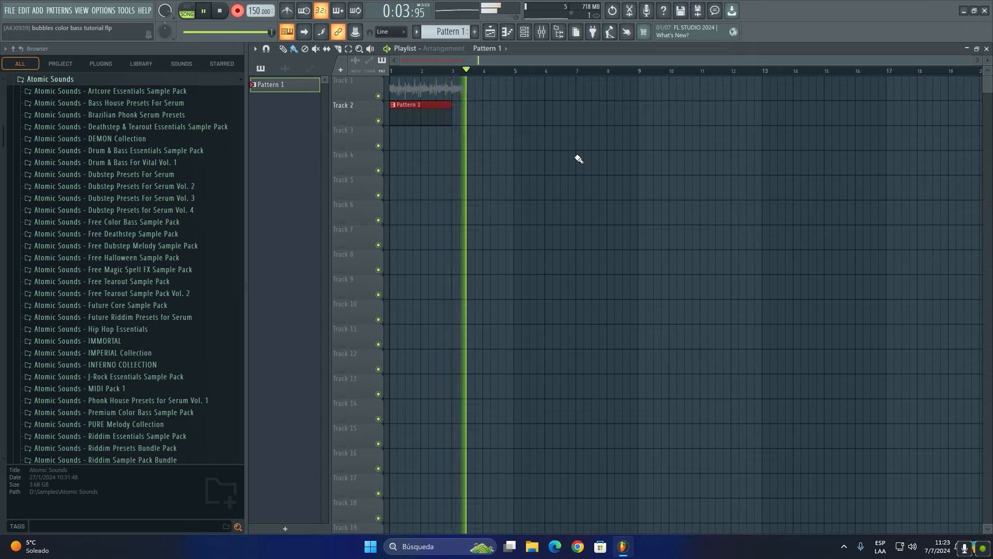
key(space)
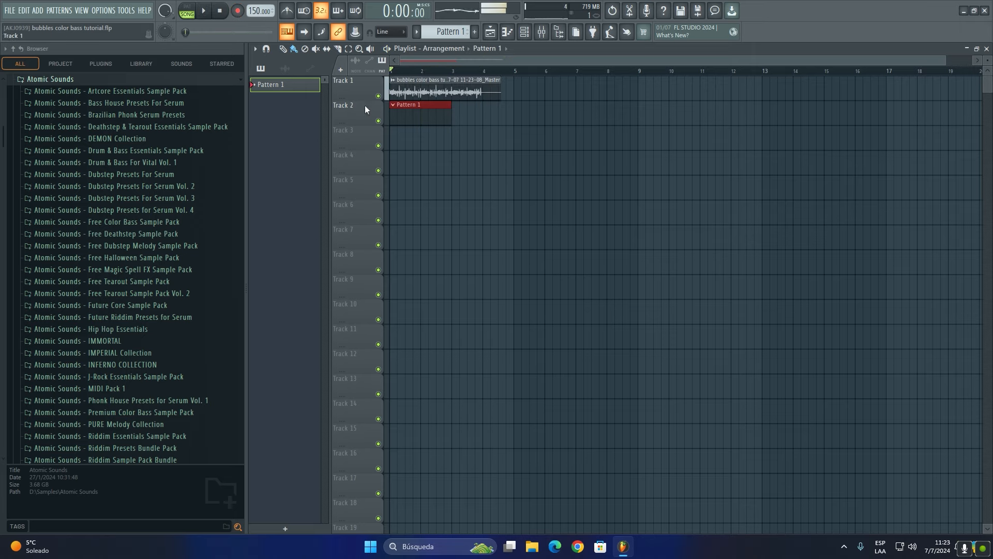
Delete the Pattern 1 clip from Track 2 and move the recorded audio clip to Track 3
right_click(447, 119)
key(space)
drag(456, 93, 456, 143)
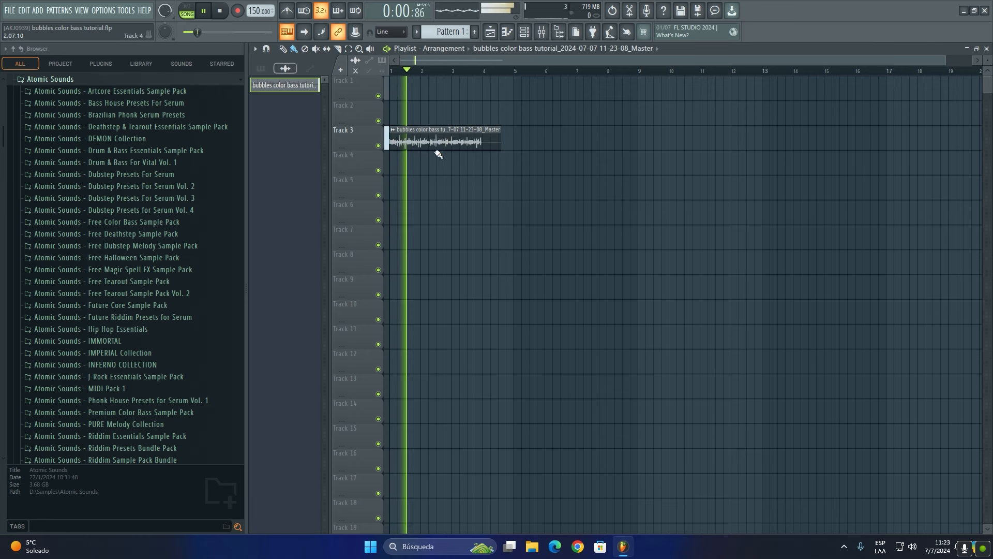
Open the recorded clip's channel settings and show the Unsorted channels in the channel rack
double_click(456, 143)
key(space)
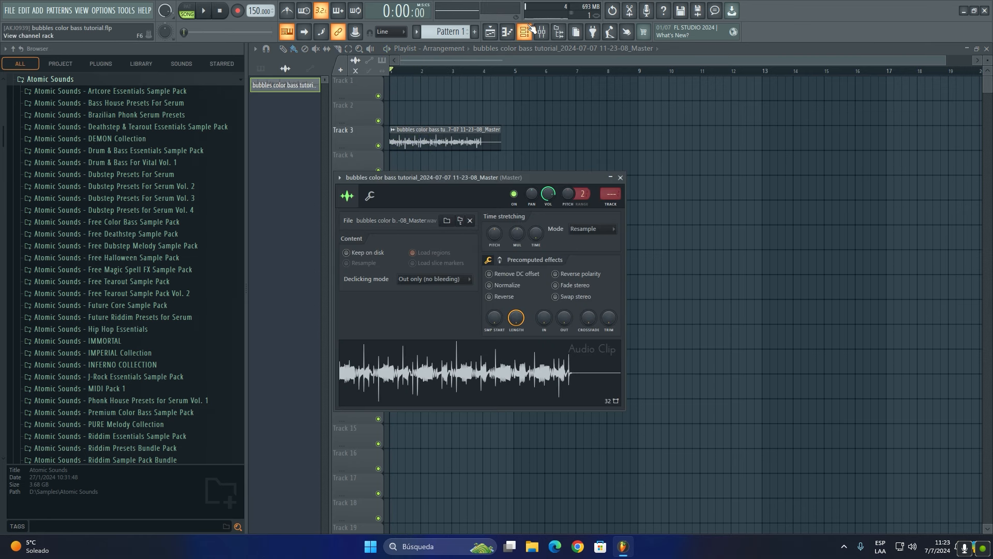
click(528, 30)
click(499, 126)
click(503, 161)
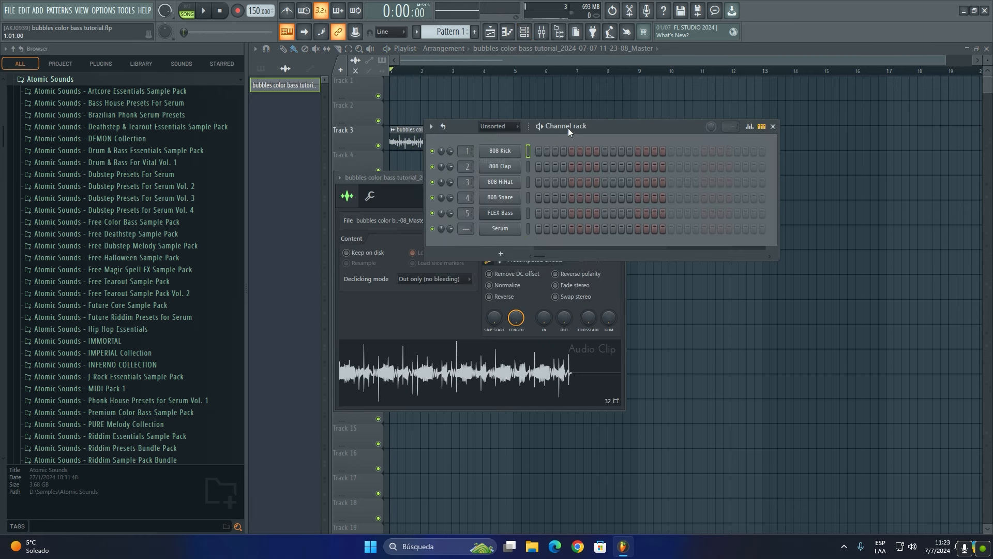
Add a Fruity Granulizer channel and load the recorded clip's waveform as its sample
click(506, 250)
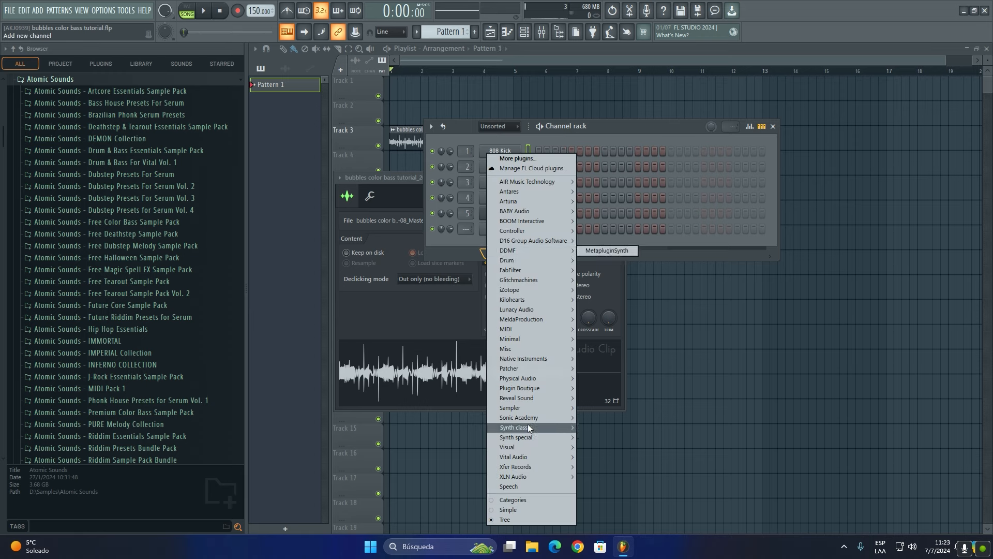
mouse_move(523, 408)
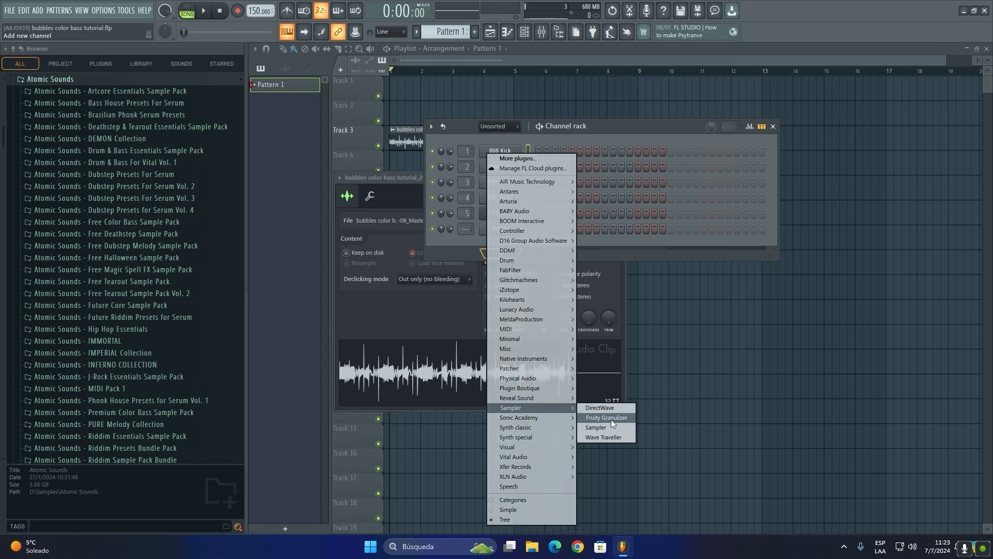
click(612, 419)
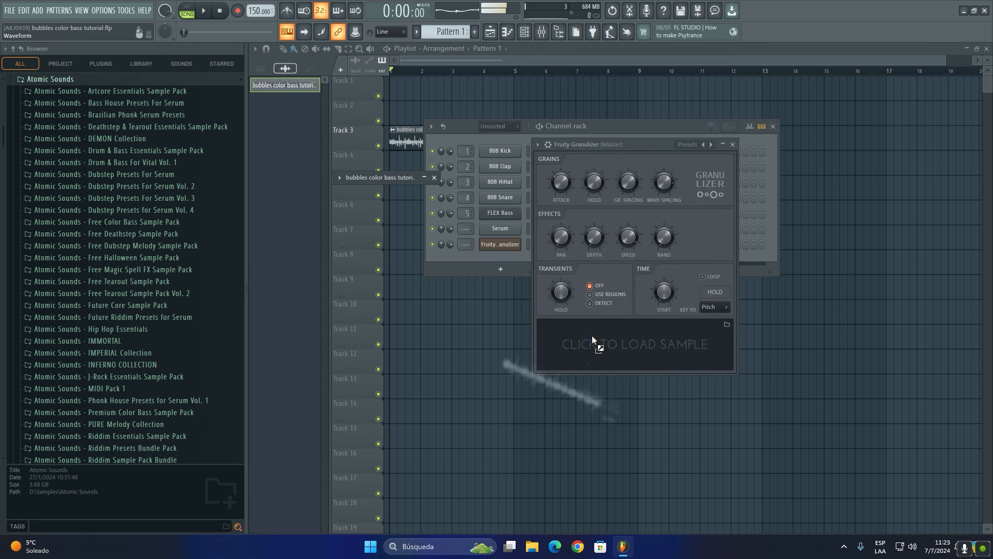
drag(592, 335, 599, 339)
drag(557, 140, 583, 132)
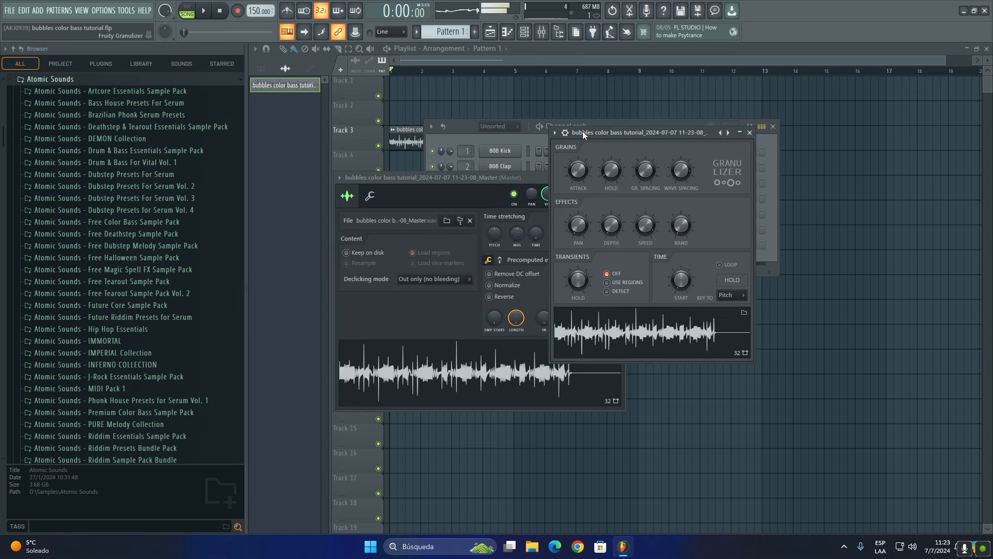
Shorten the Granulizer sample's length to cut off the trailing silence, and return to the plugin's main controls
click(565, 133)
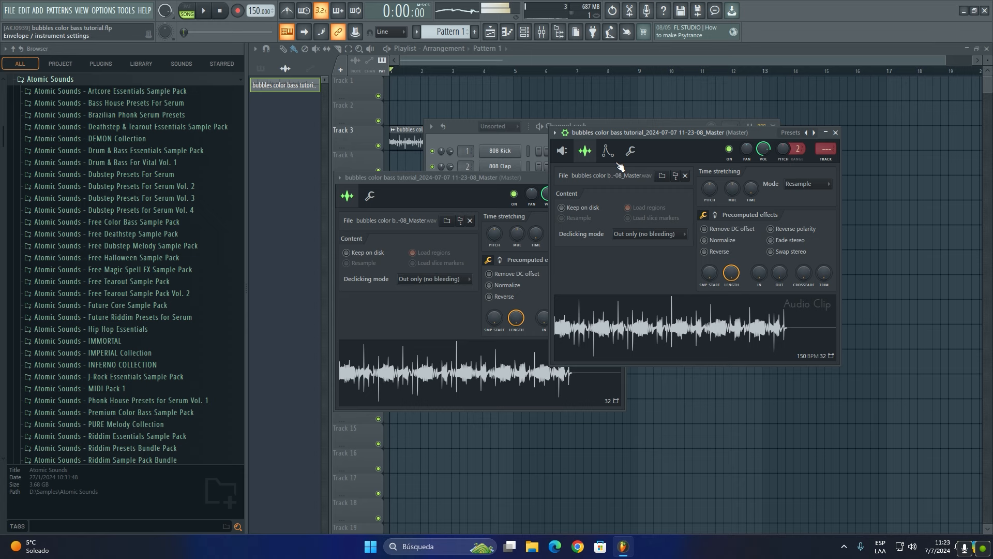
drag(730, 271, 730, 281)
click(567, 151)
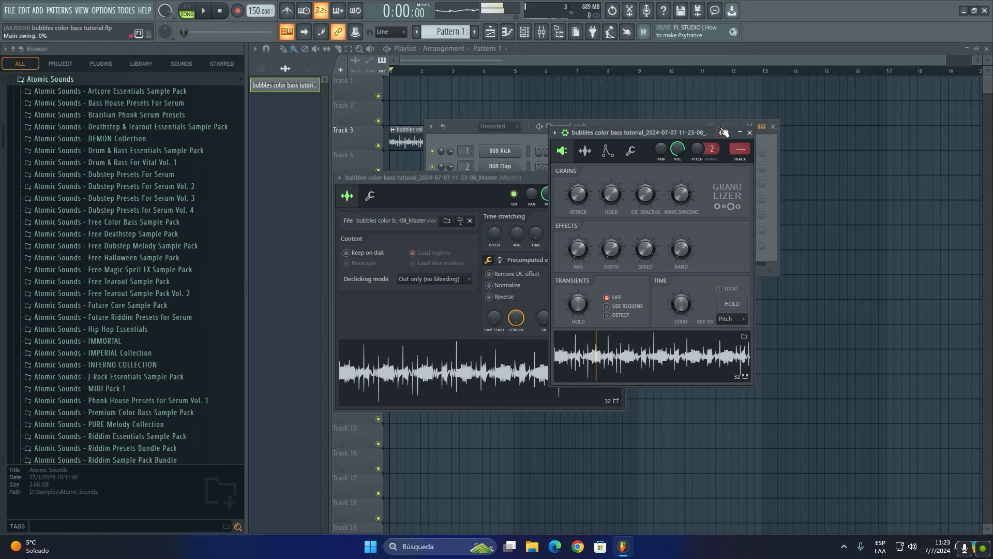
Close the sample and Granulizer windows, draw a one-bar C5 note in the Granulizer channel's piano roll, and play it
click(749, 133)
click(622, 178)
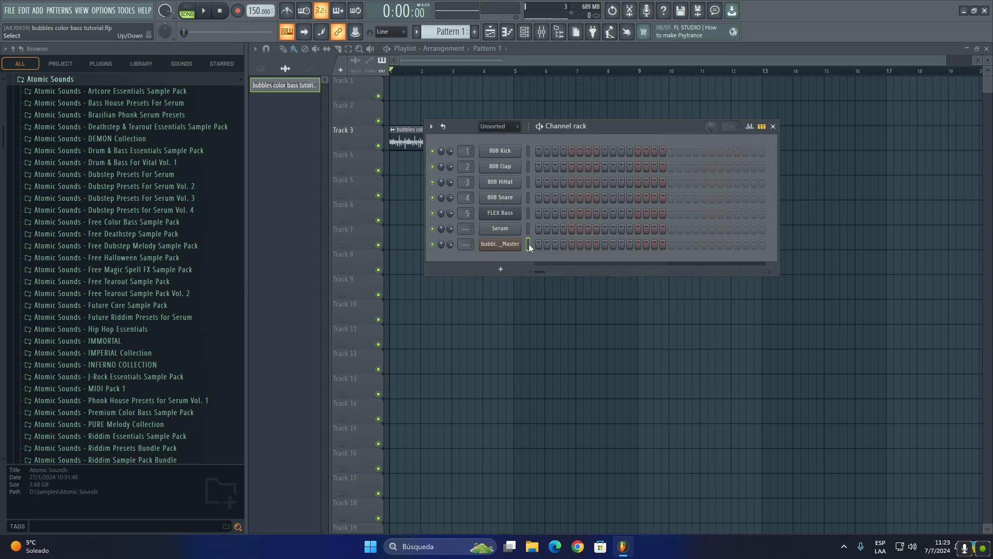
right_click(526, 243)
click(550, 247)
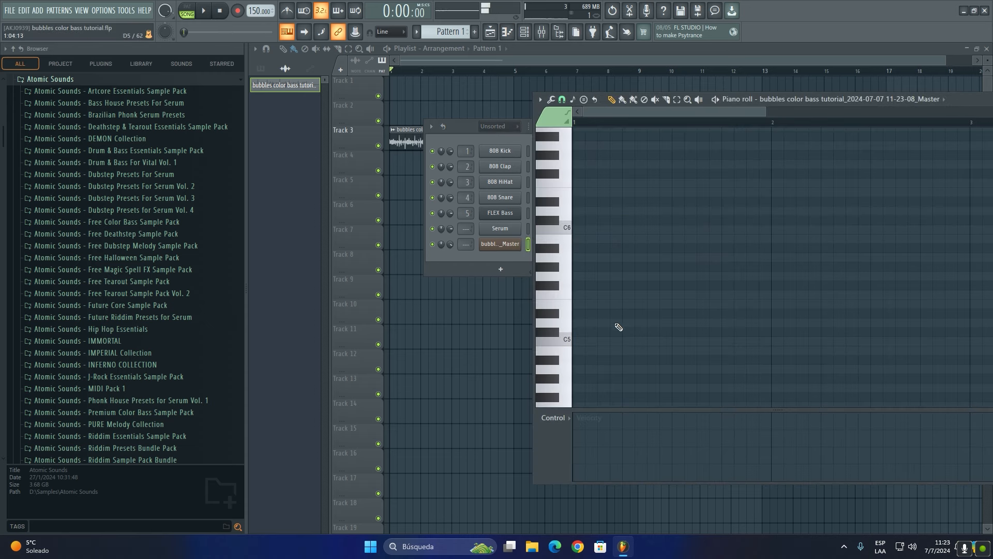
mouse_move(585, 332)
mouse_down()
mouse_move(517, 344)
mouse_move(800, 342)
mouse_up()
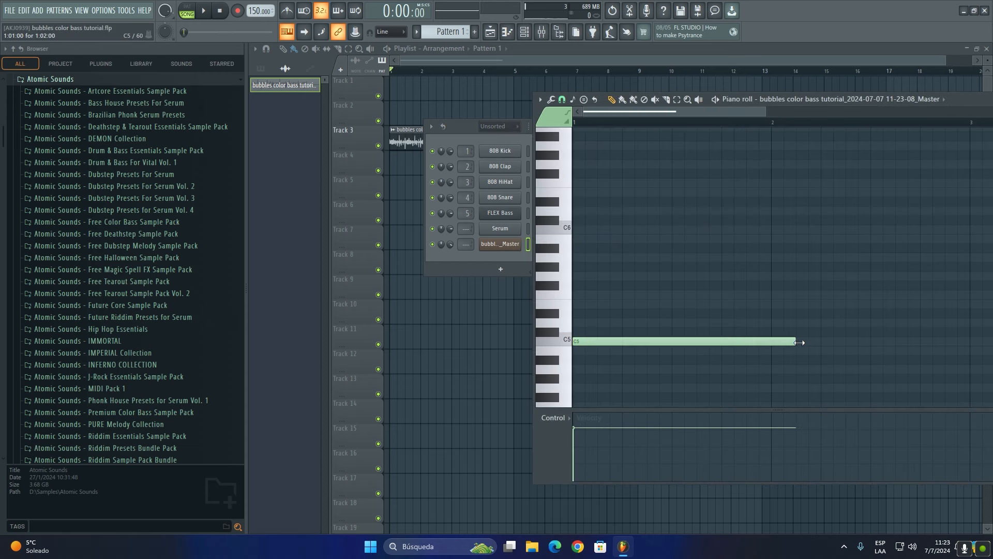
key(space)
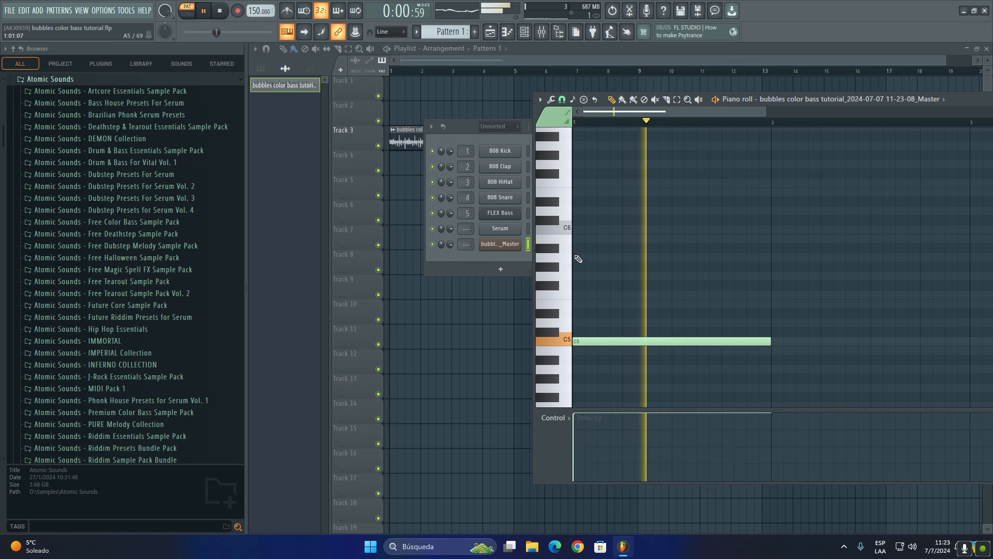
Open the Granulizer, route its channel to mixer track 6, and restart playback of the pattern
click(500, 244)
drag(598, 134, 462, 123)
key(space)
click(604, 149)
drag(523, 126, 546, 120)
key(space)
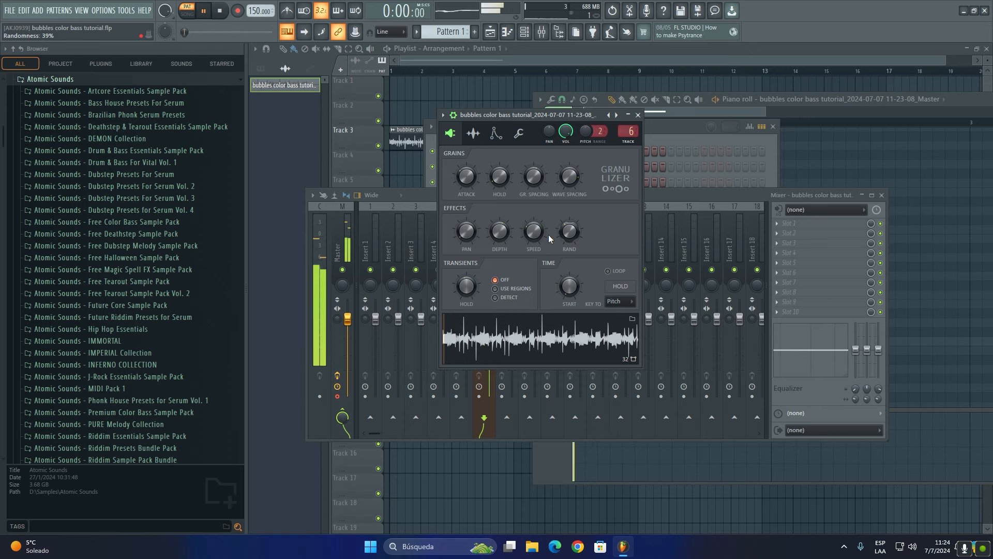
Tune the Granulizer's attack, grain spacing, wave spacing and effect speed by ear while the pattern plays
drag(534, 232, 570, 217)
drag(570, 177, 536, 215)
drag(533, 177, 467, 189)
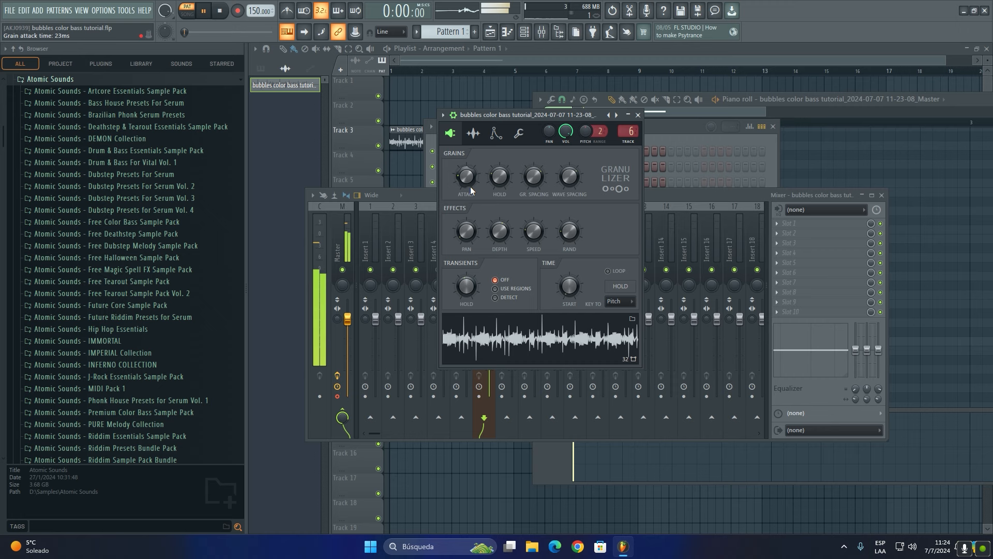
mouse_move(535, 179)
mouse_down()
mouse_move(535, 167)
mouse_move(569, 171)
mouse_move(534, 190)
mouse_move(569, 166)
mouse_move(569, 178)
mouse_move(533, 168)
mouse_up()
drag(533, 231, 534, 229)
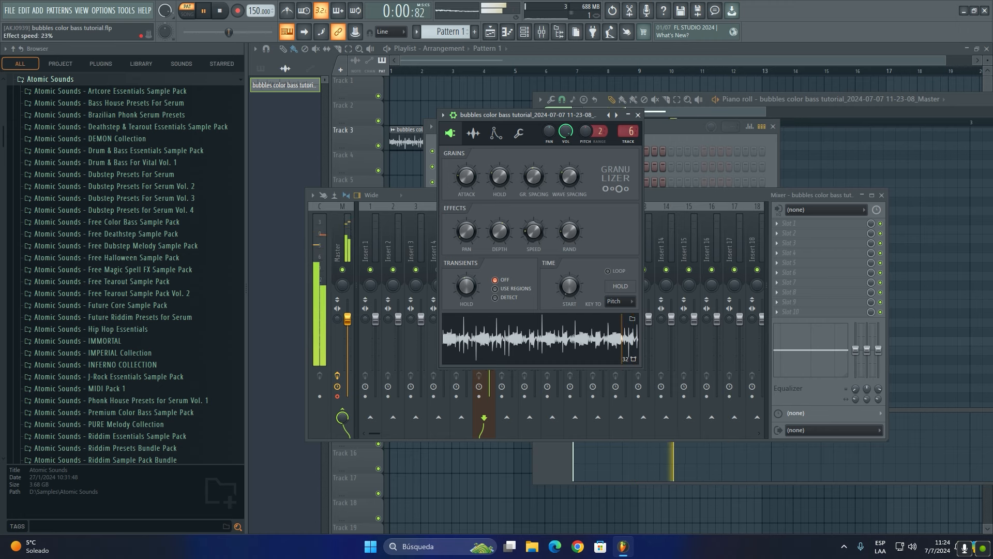
drag(569, 176, 533, 182)
drag(533, 231, 500, 184)
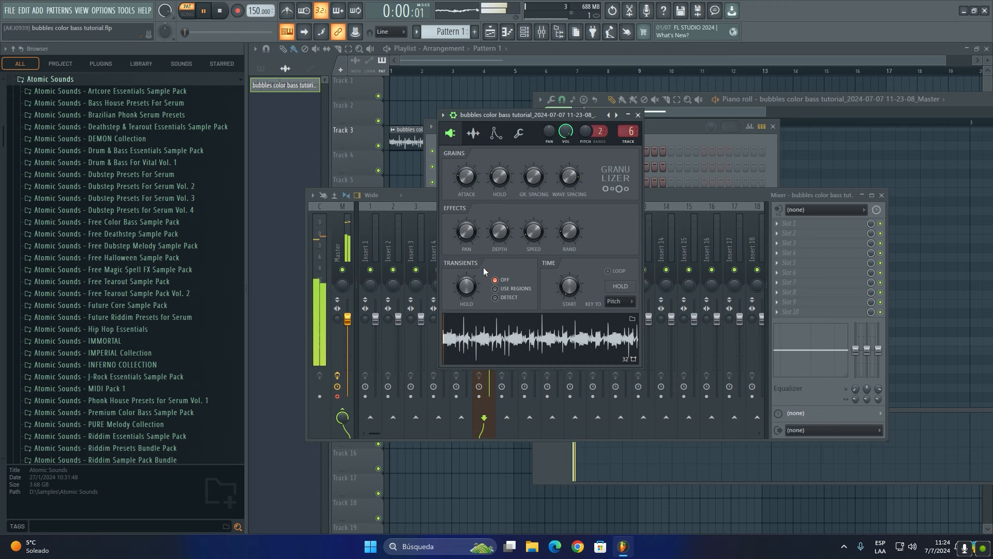
Extend the Granulizer channel's C5 note to four bars in the piano roll and replay it
click(751, 150)
click(735, 244)
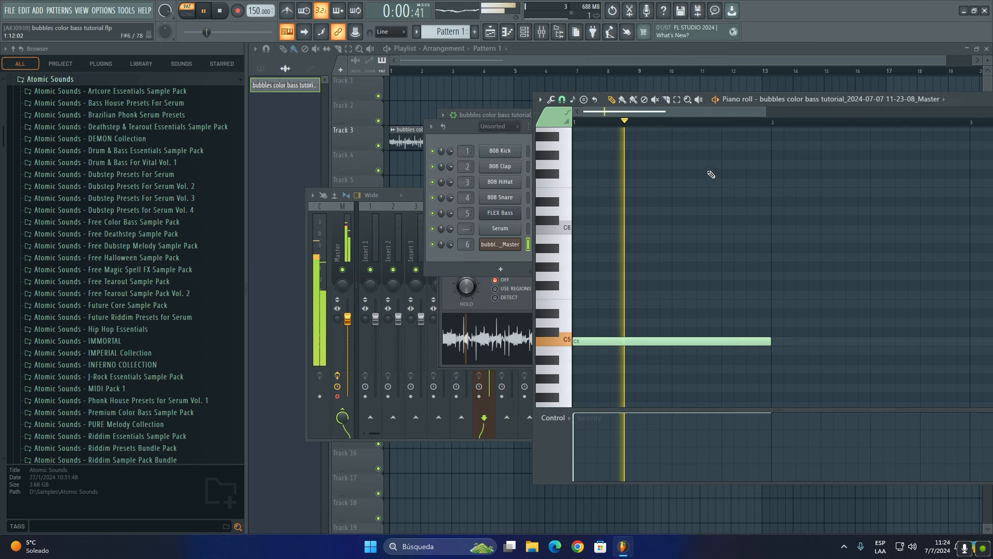
scroll(656, 117, down, 3)
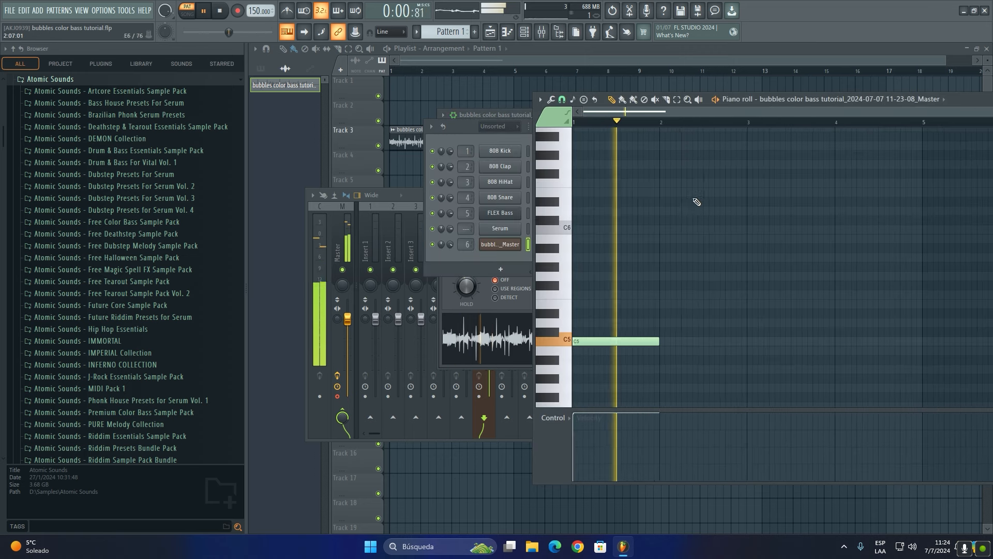
key(space)
key(space)
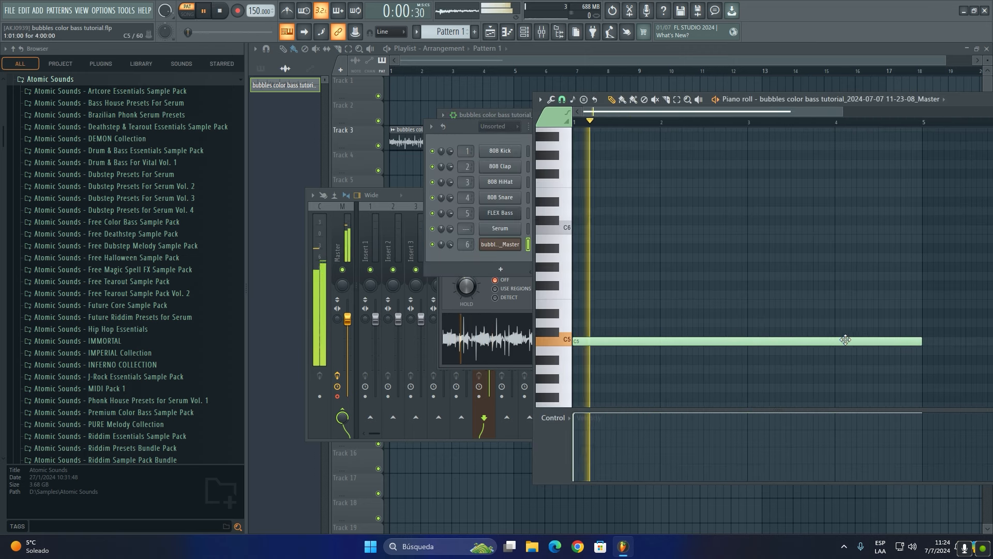
Clear the open windows, mute the recorded clip on Track 3, and place Pattern 1 at the start of Track 5
click(504, 259)
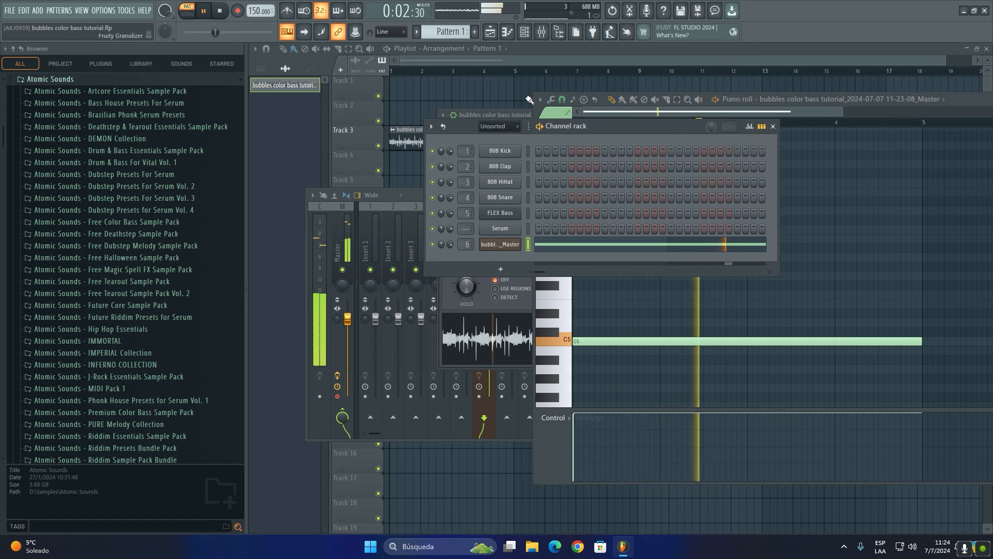
click(542, 32)
drag(549, 200, 552, 199)
key(F12)
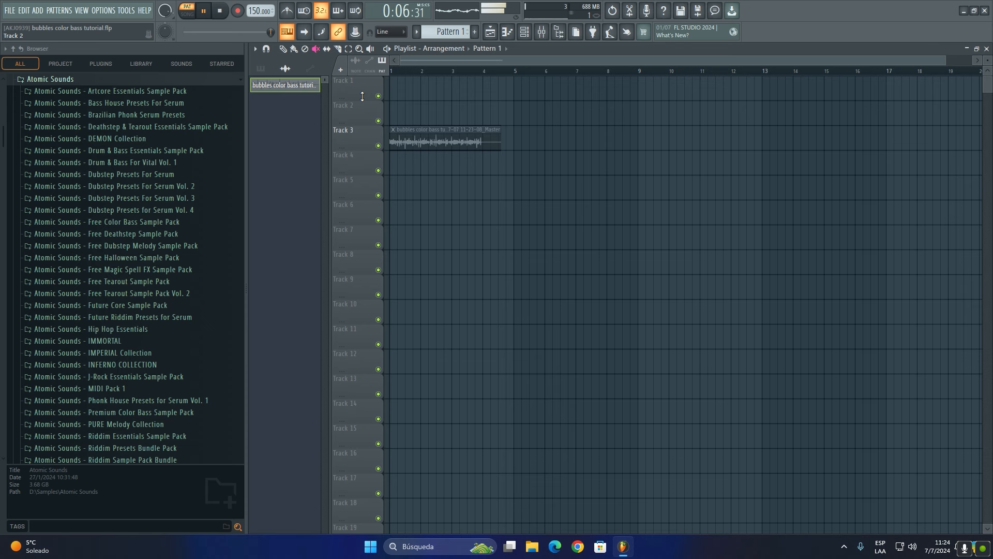
click(454, 182)
drag(515, 188, 449, 187)
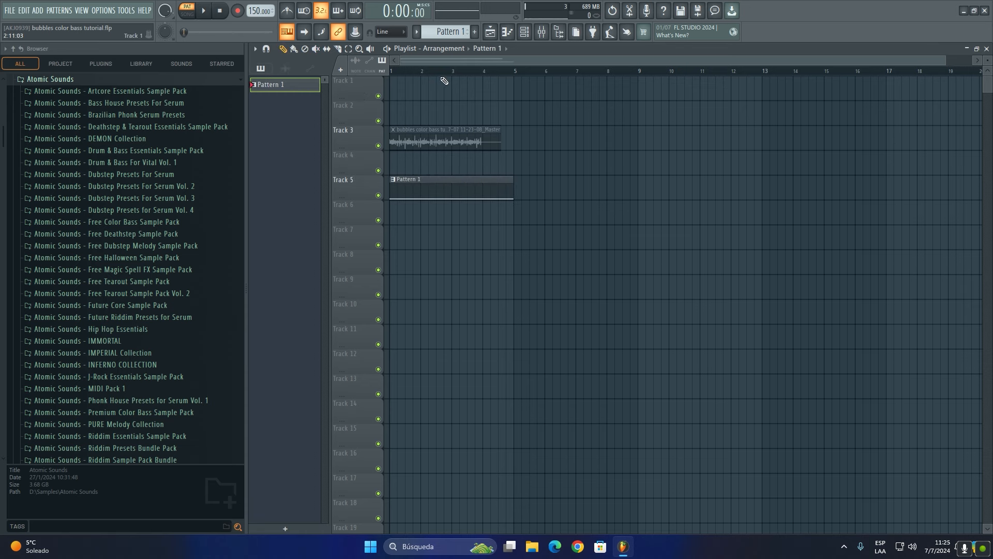
Load OTT in slot 1 of mixer track 6 and set its Upward amount to 0 % while listening
key(F9)
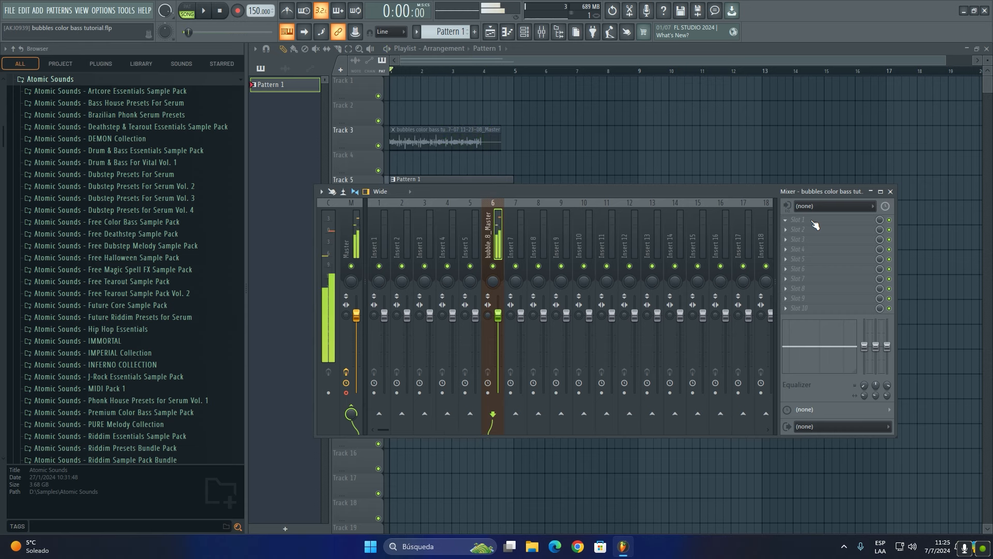
click(784, 224)
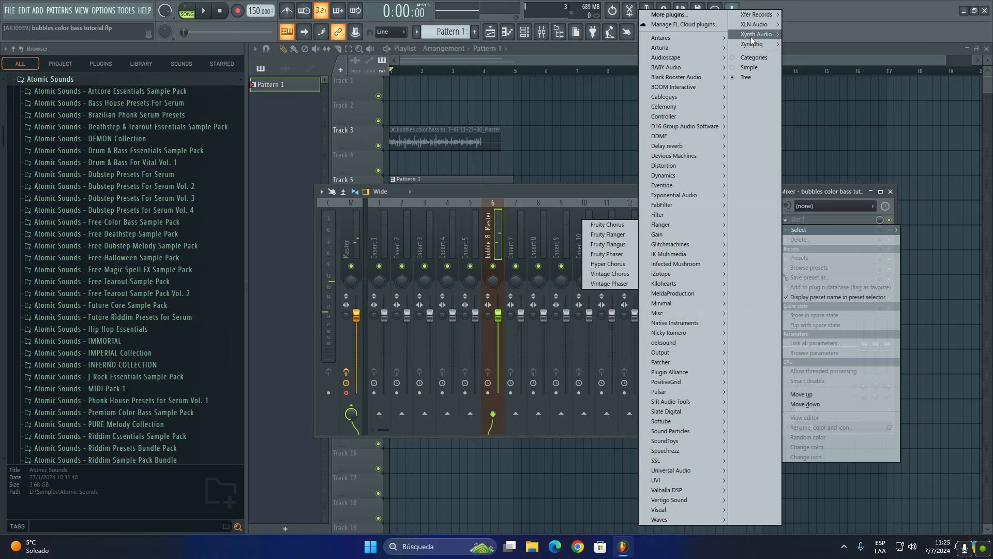
mouse_move(769, 23)
click(712, 16)
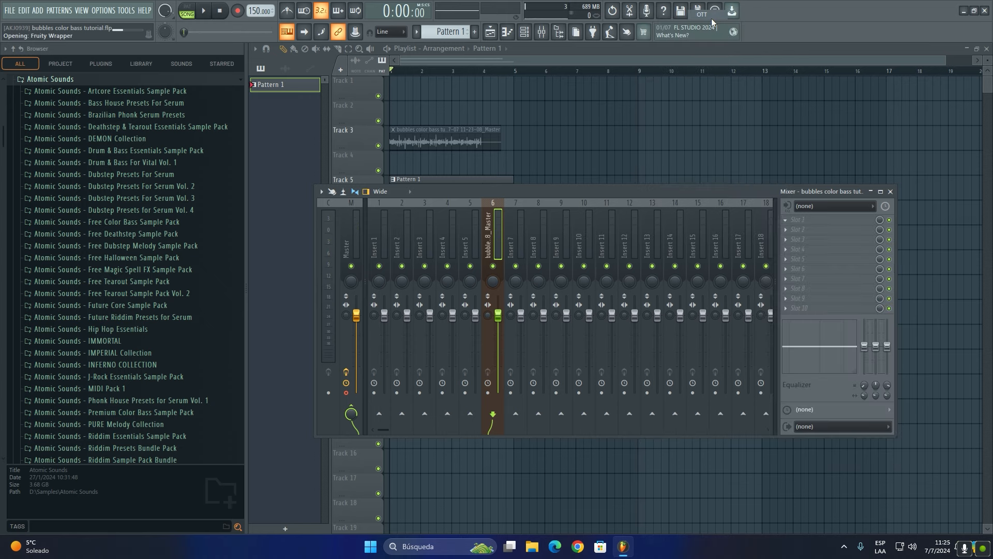
key(space)
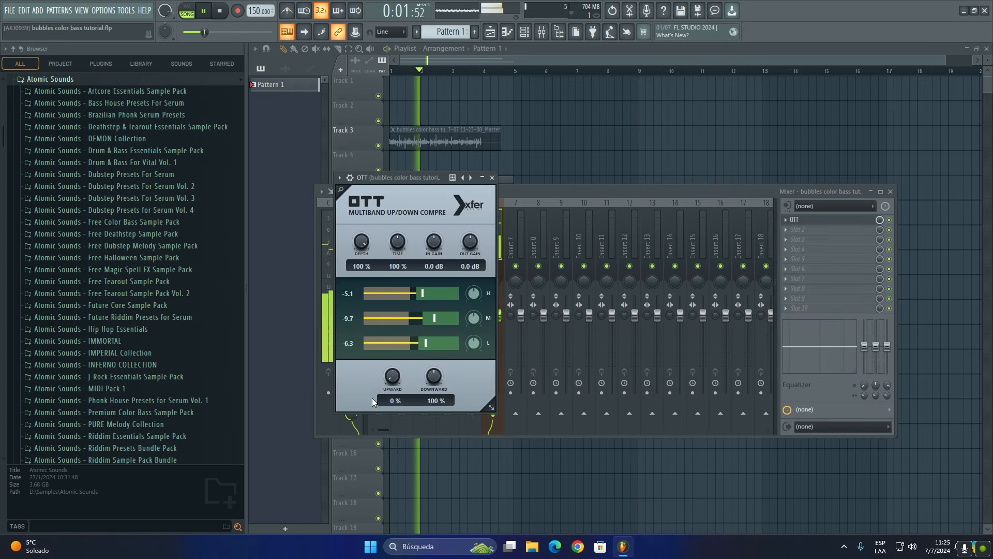
drag(380, 287, 380, 362)
Add Kilohearts Disperser in slot 2 of mixer track 6 and set its frequency to about 202 Hz
click(800, 235)
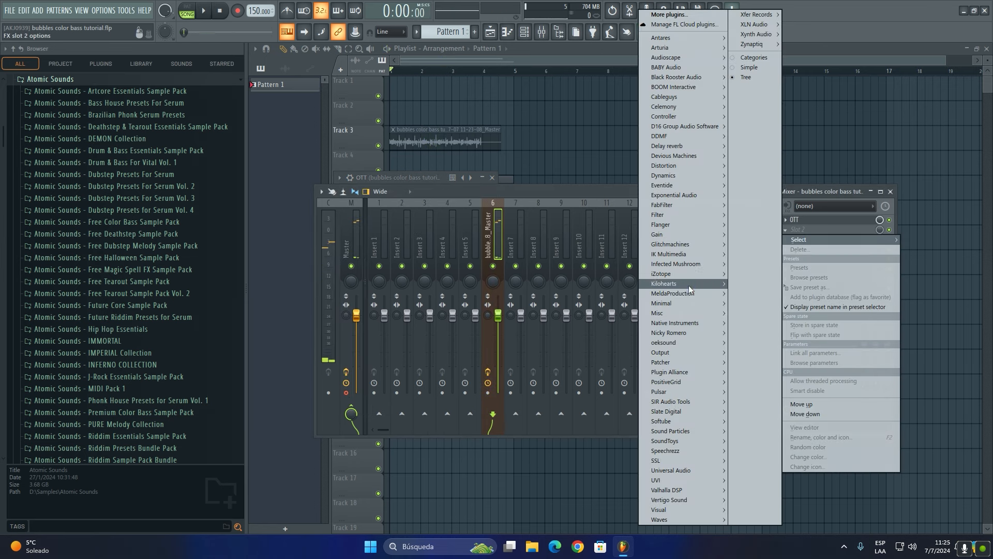
mouse_move(689, 284)
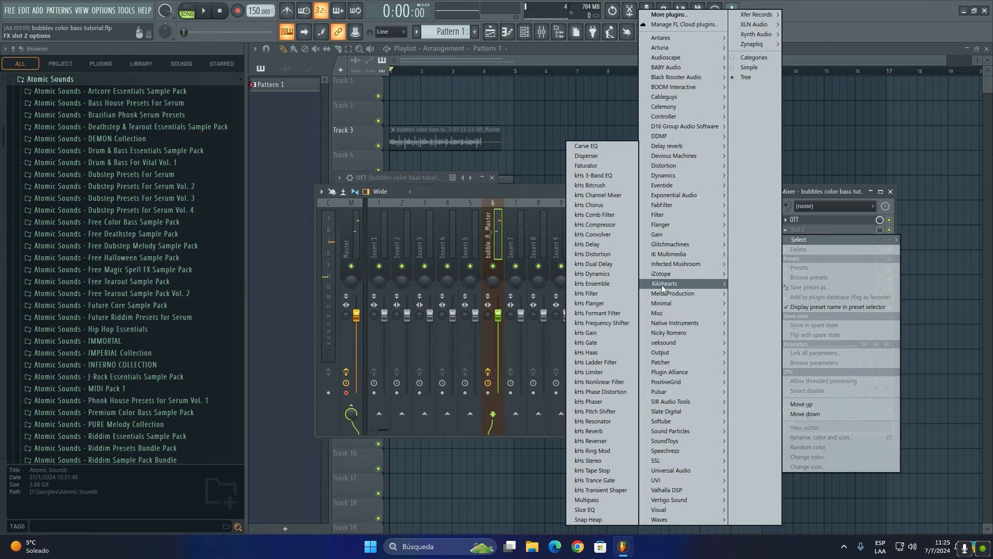
click(601, 157)
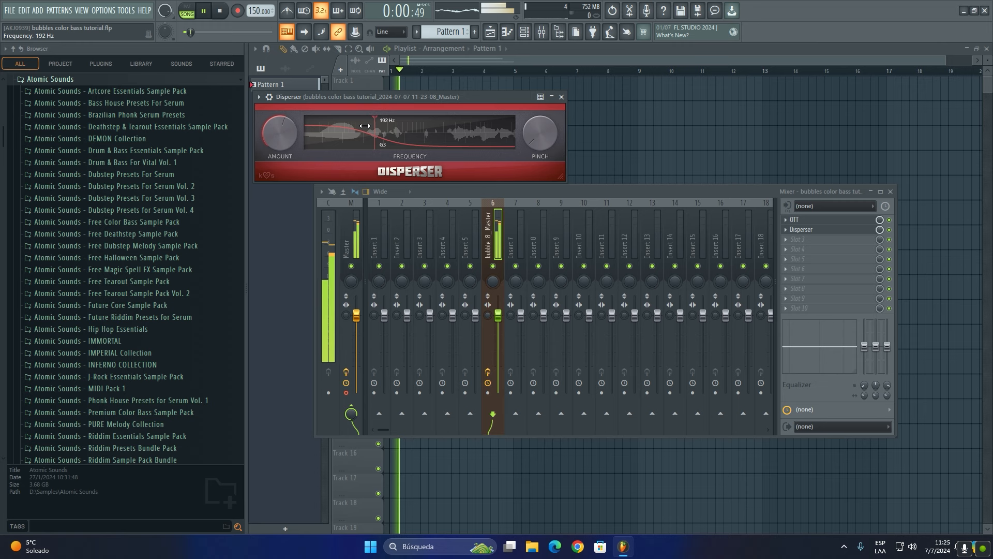
Duplicate the Disperser into slot 6 and the OTT into slot 3 of mixer track 6
click(788, 235)
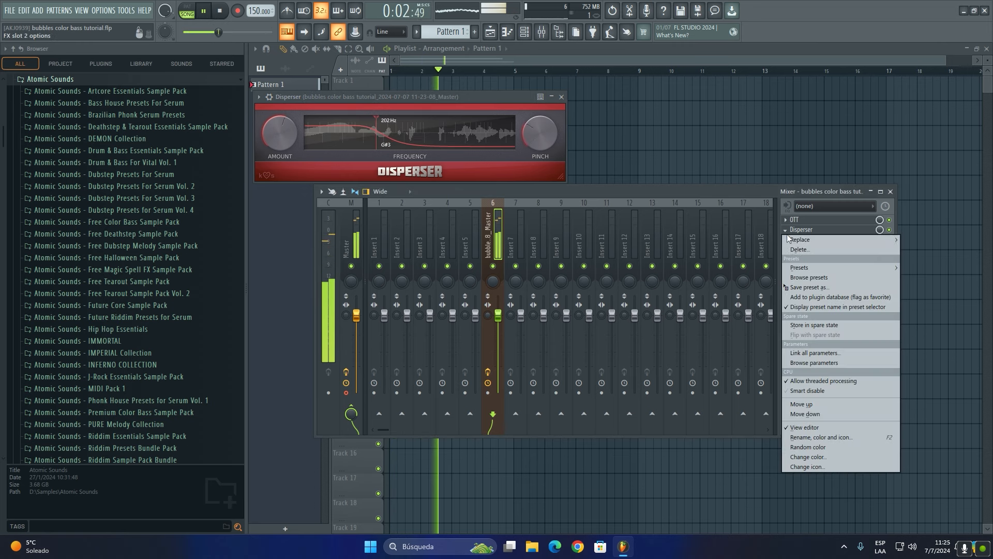
drag(826, 287, 794, 240)
click(787, 221)
click(814, 269)
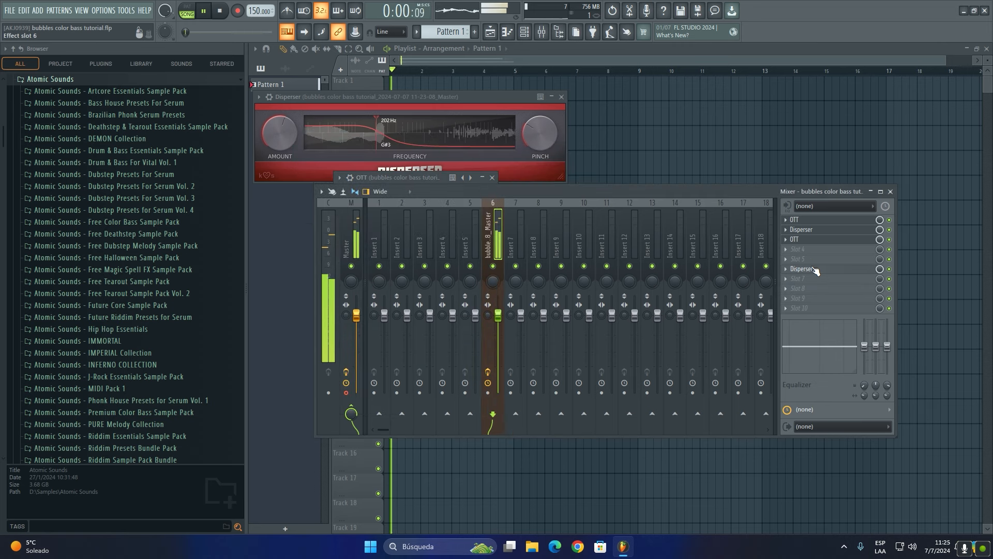
Set the second Disperser's frequency to about 3.01 kHz and its pinch to 1.08, and move it up to slot 4
click(814, 268)
drag(450, 190, 476, 194)
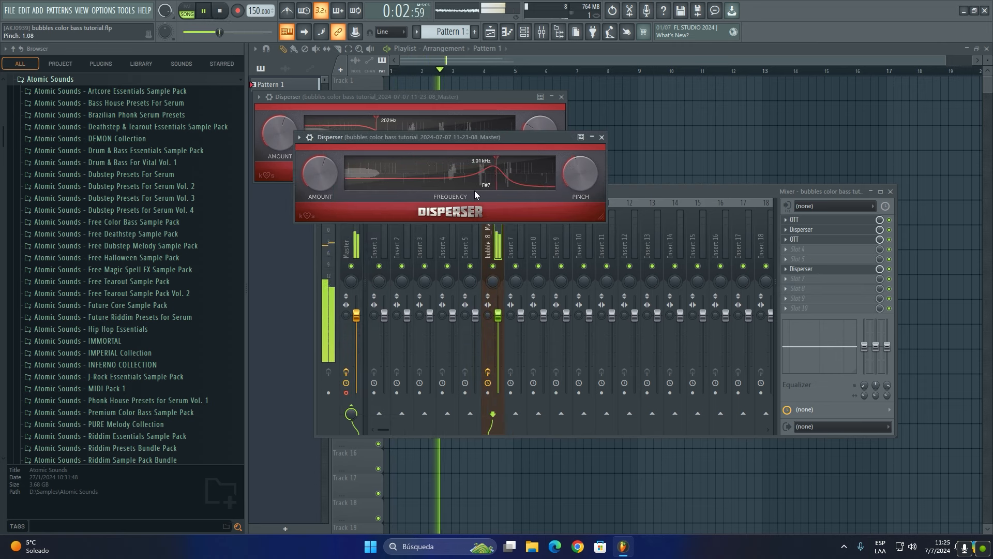
click(602, 137)
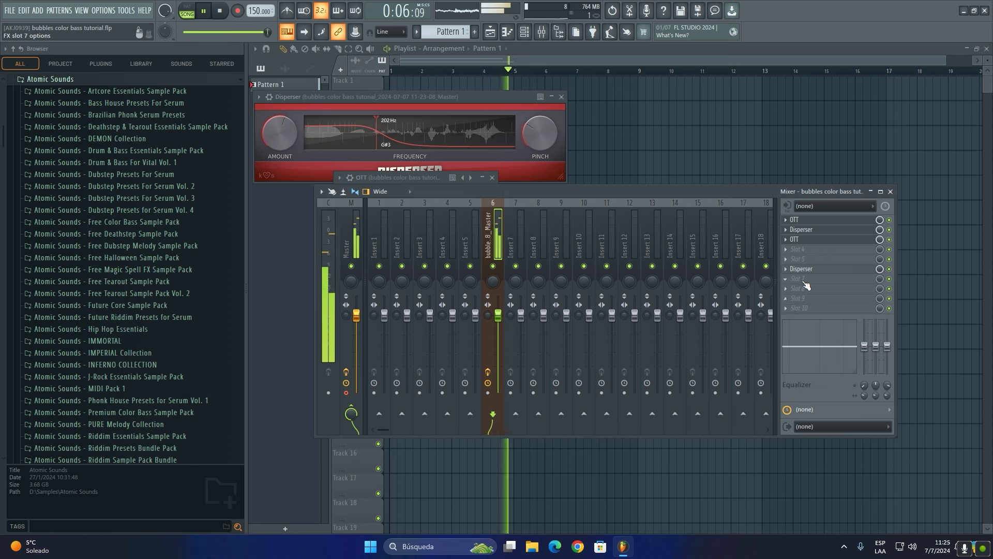
drag(806, 285, 797, 265)
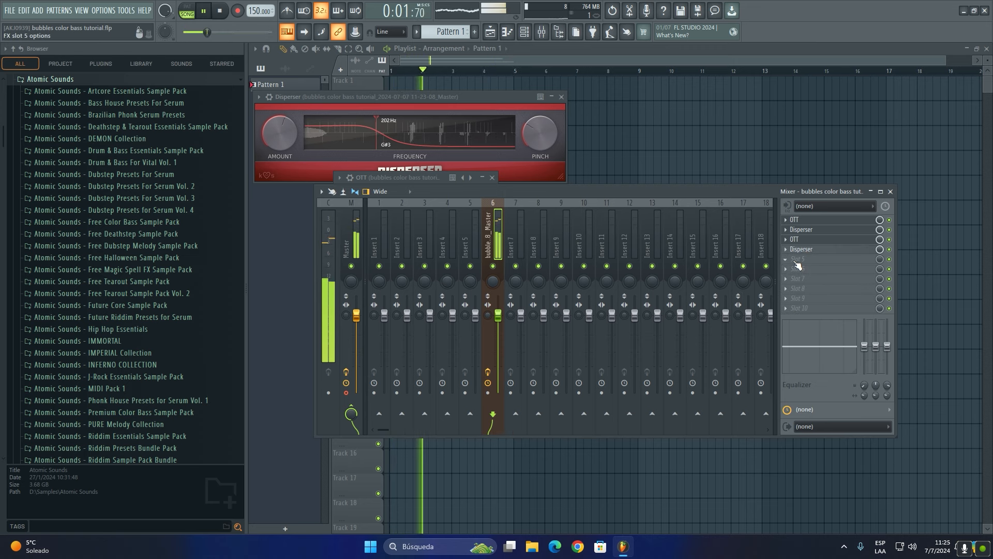
Stop playback and load the Waves H-Reverb Stereo plugin in slot 5 of mixer track 6
key(space)
click(797, 264)
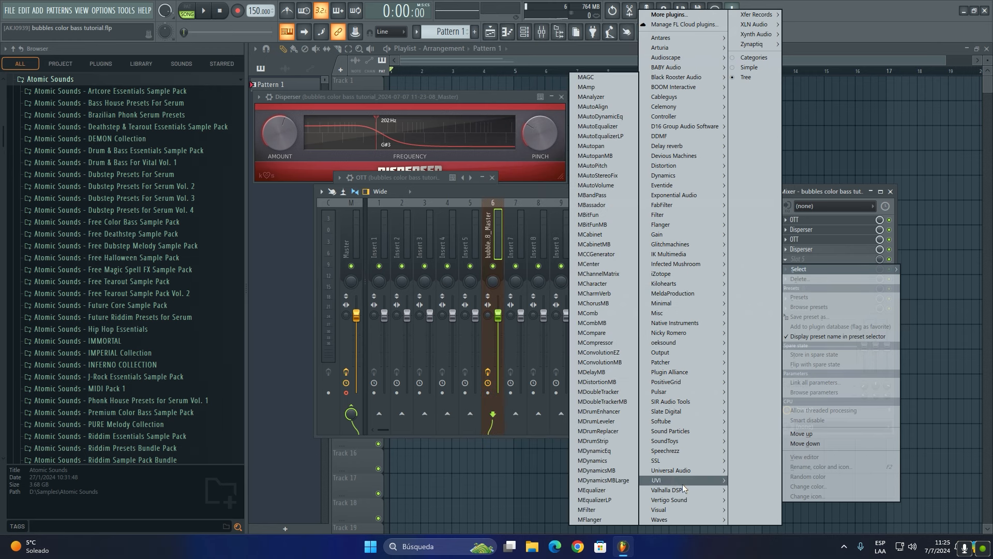
mouse_move(678, 520)
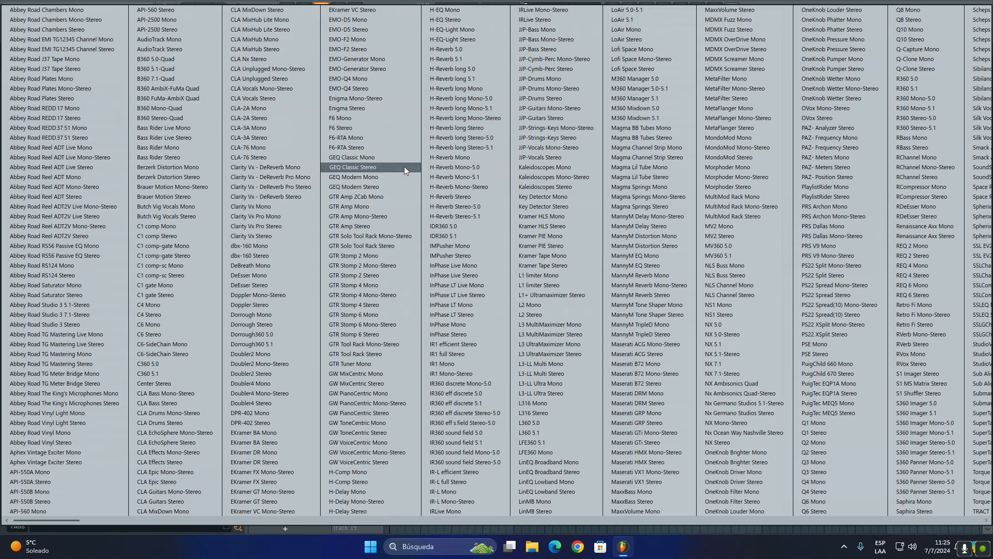
click(470, 197)
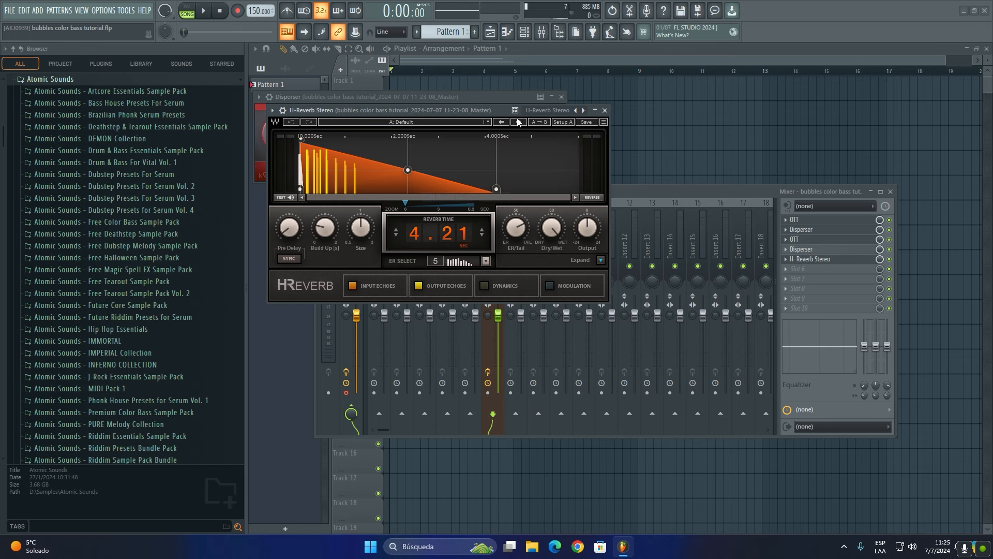
Set H-Reverb's reverb time to 3.54 s and Dry/Wet to about 16.3 during playback, and close the effect windows
key(space)
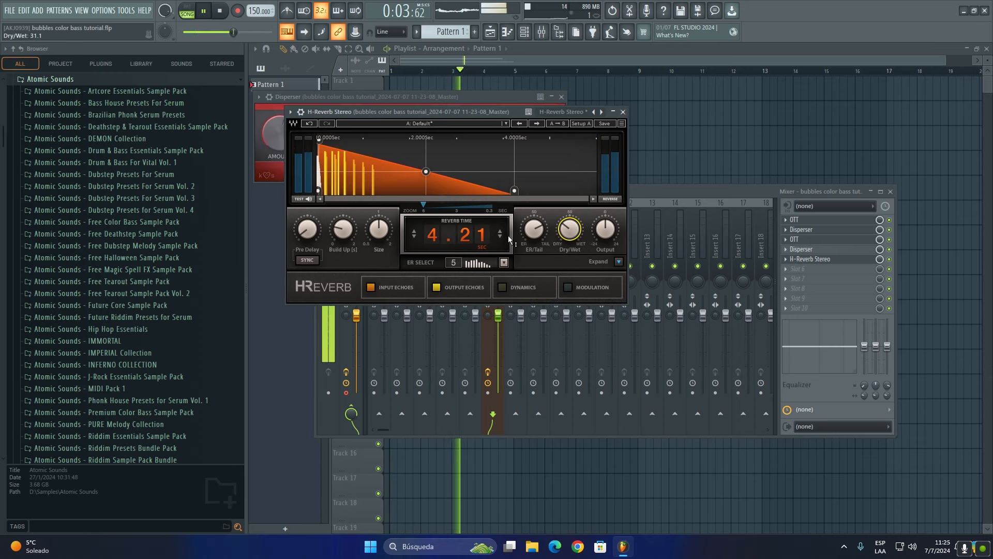
drag(508, 235, 508, 254)
drag(307, 230, 307, 226)
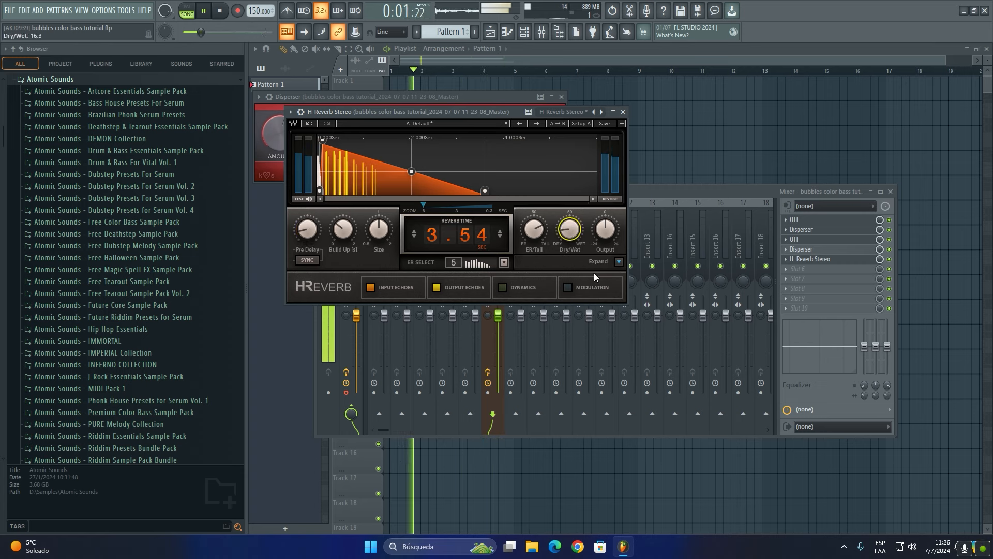
click(623, 112)
click(562, 96)
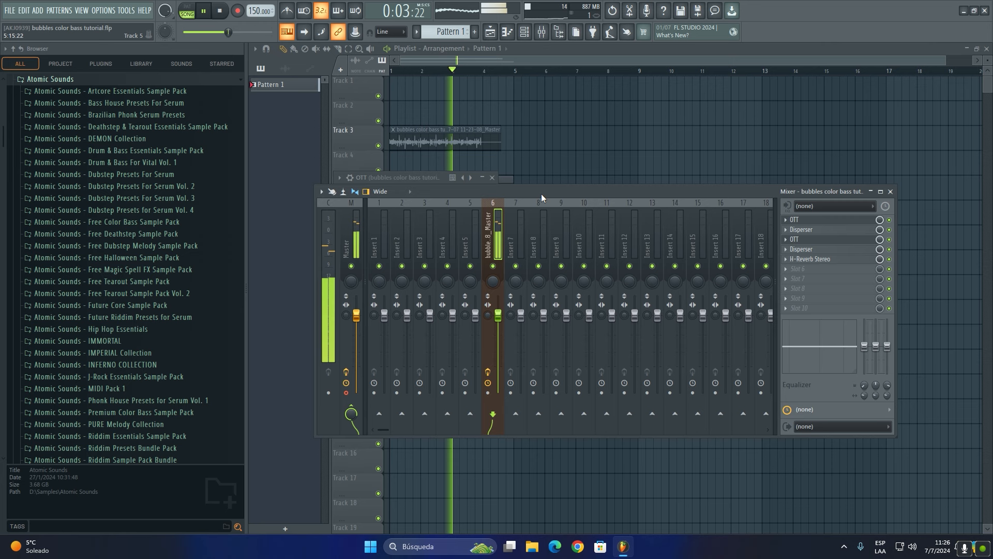
click(492, 177)
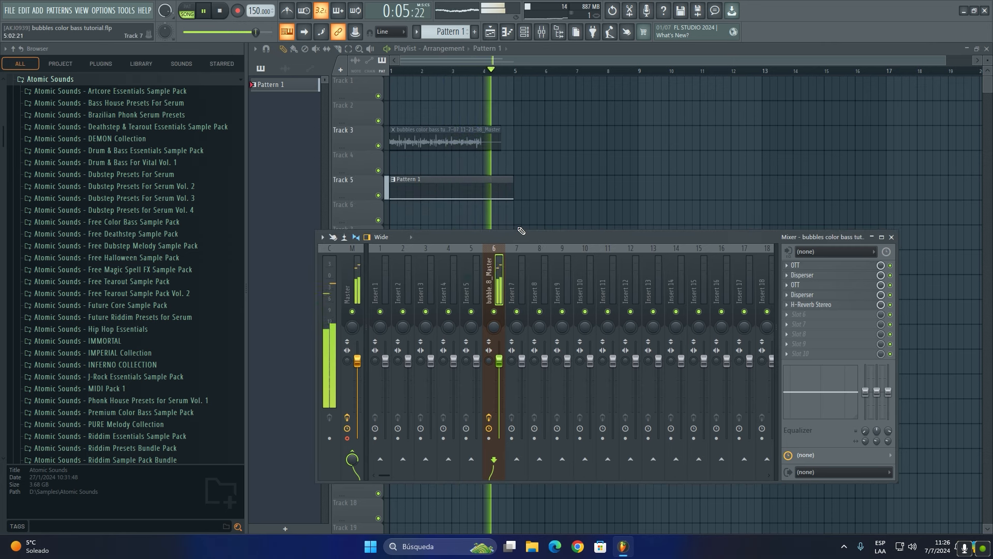
Load Fruity WaveShaper into a free slot after H-Reverb on mixer track 6
drag(529, 238, 547, 192)
click(813, 284)
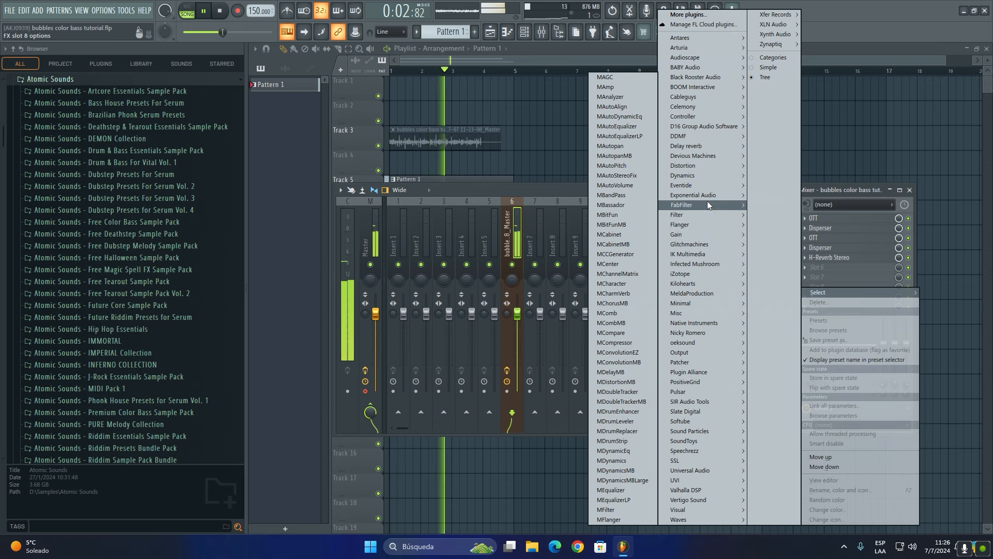
mouse_move(699, 164)
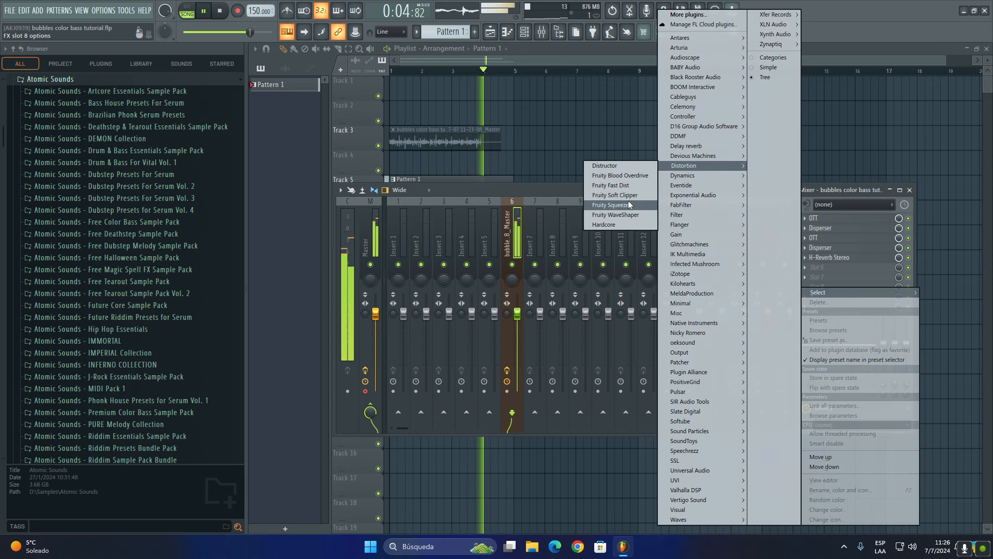
click(624, 214)
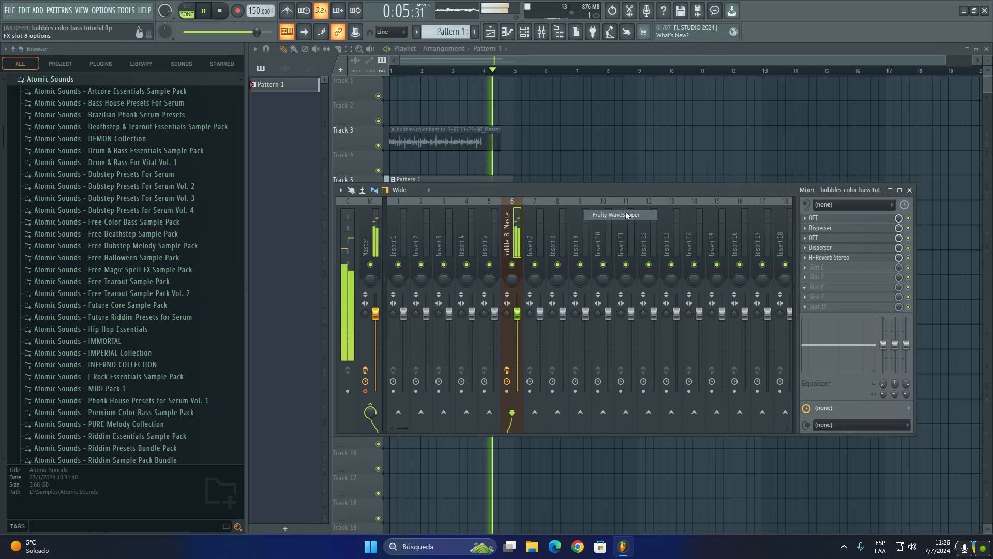
Listen to the processed bass in the playlist and review the effects chain on mixer track 6
click(376, 153)
scroll(440, 71, up, 5)
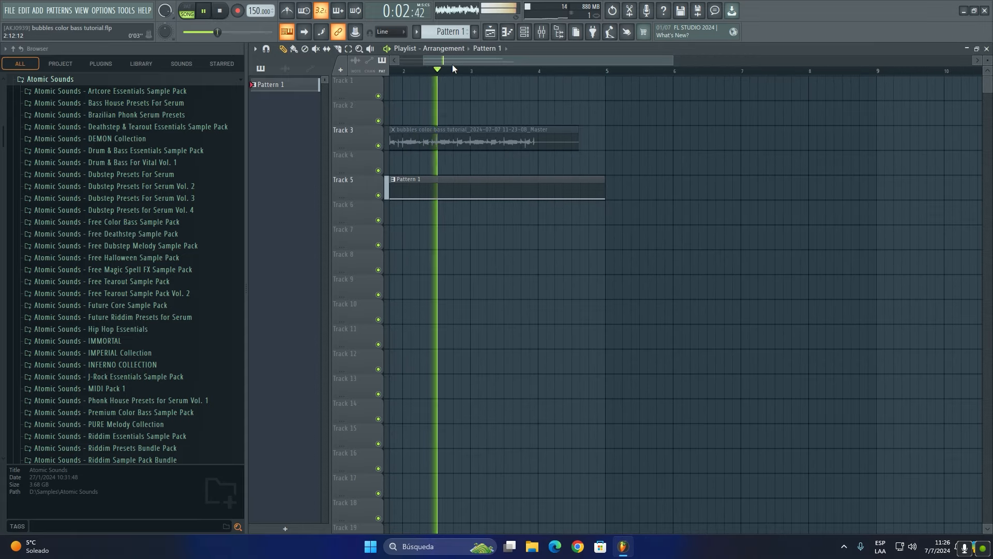
key(F9)
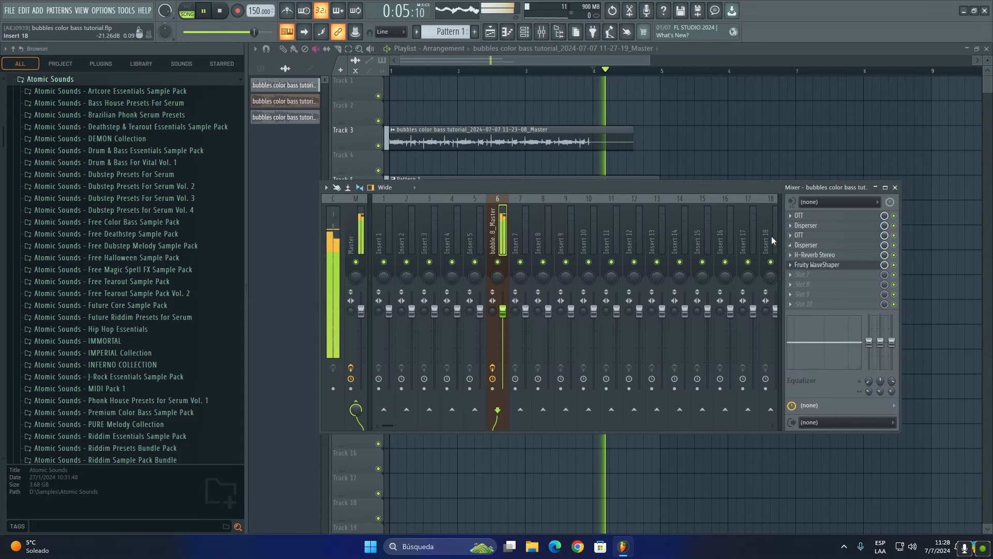
click(718, 144)
click(284, 49)
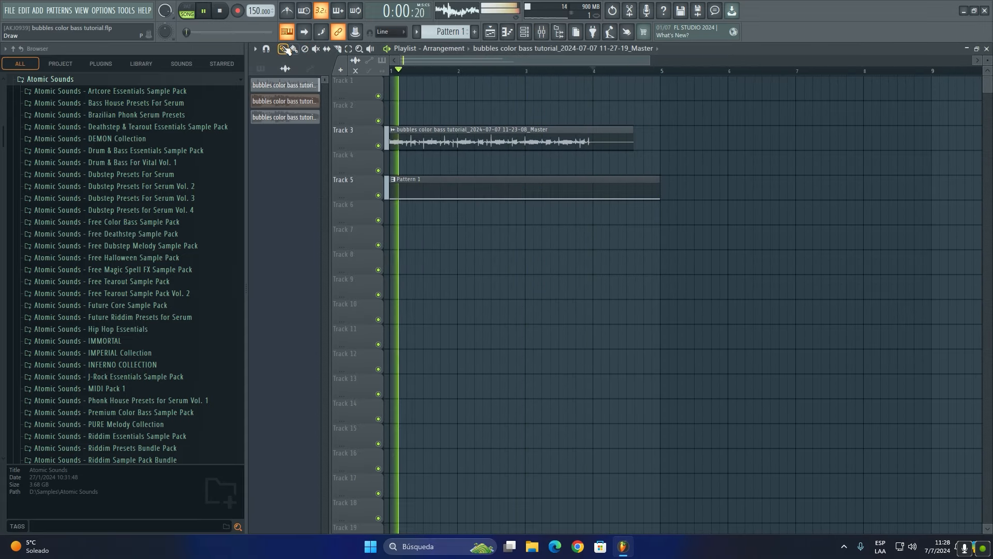
key(F9)
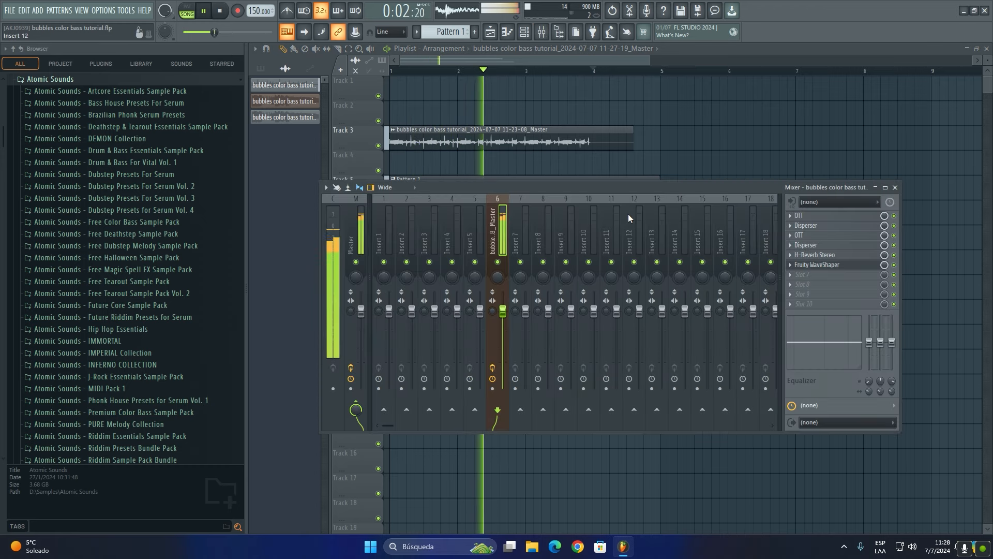
key(F9)
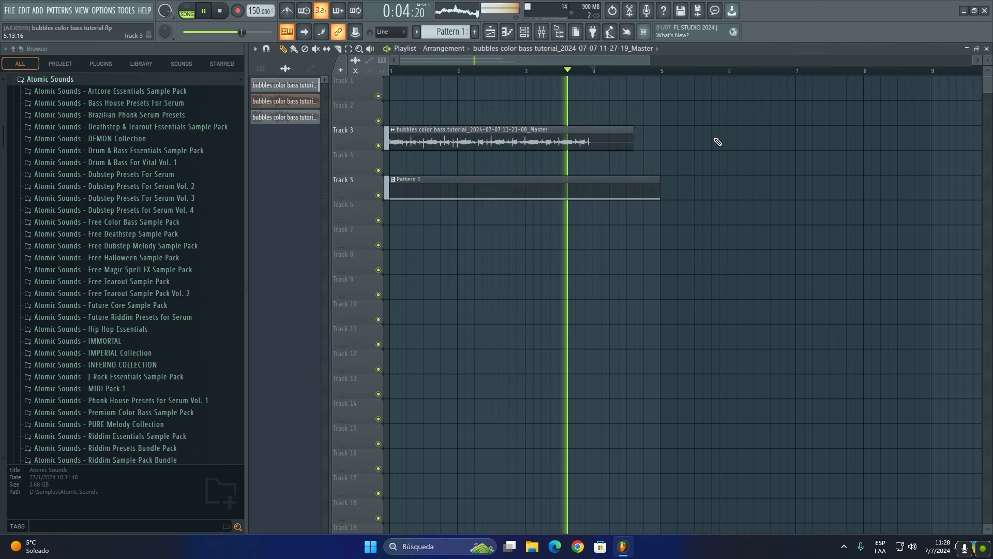
key(F9)
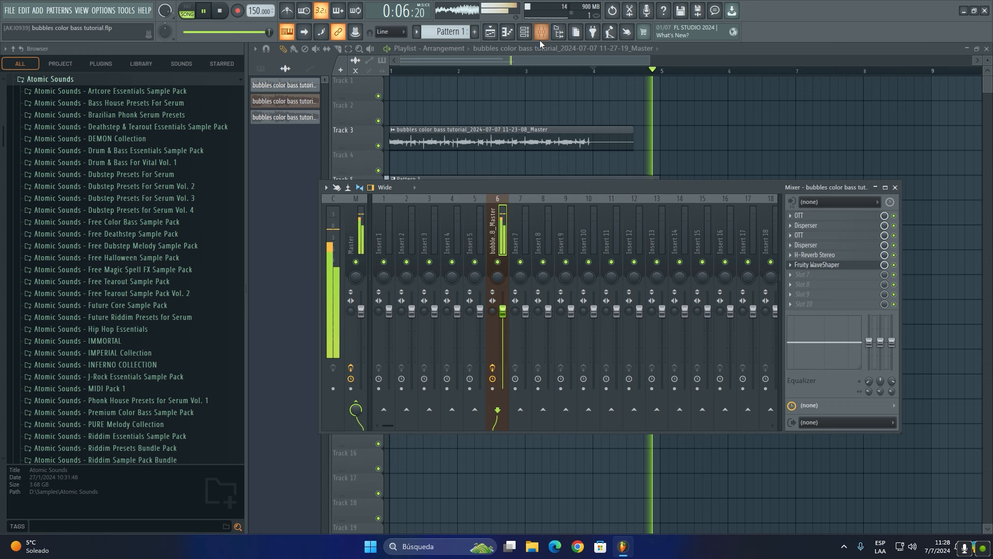
Stop playback, load Zynaptiq's PITCHMAP in slot 7 of mixer track 6, and resume playback
key(space)
click(807, 274)
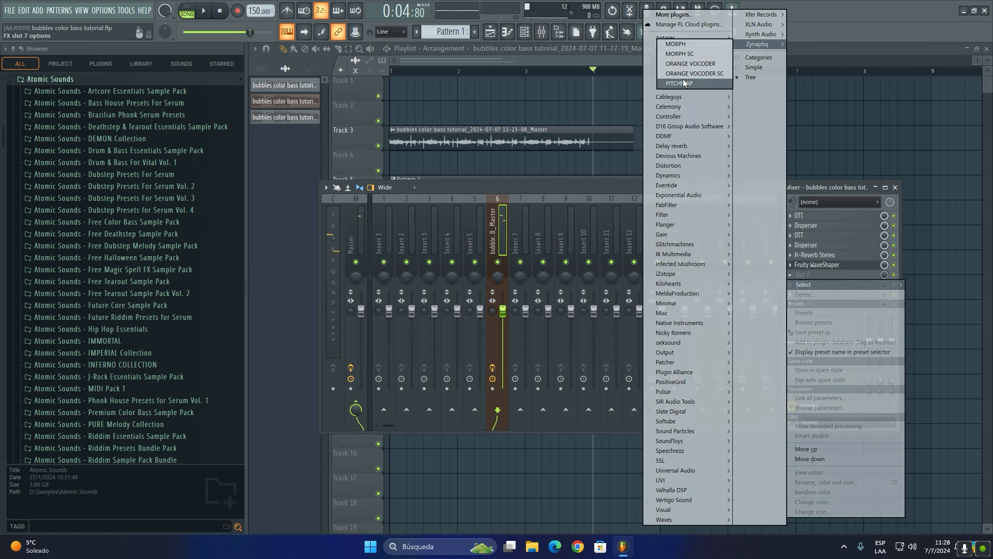
click(679, 84)
key(space)
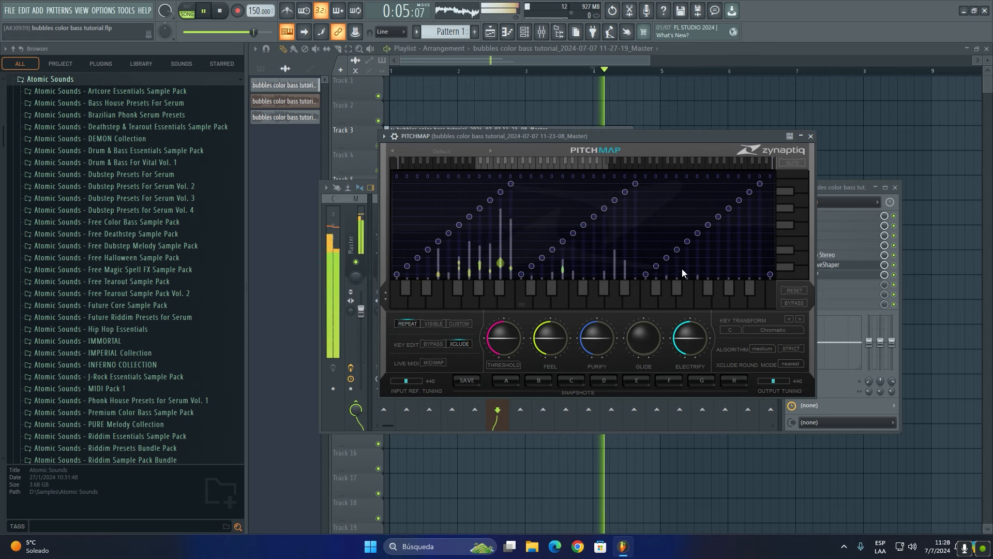
Set PITCHMAP's key transform to E Natural Minor
click(730, 330)
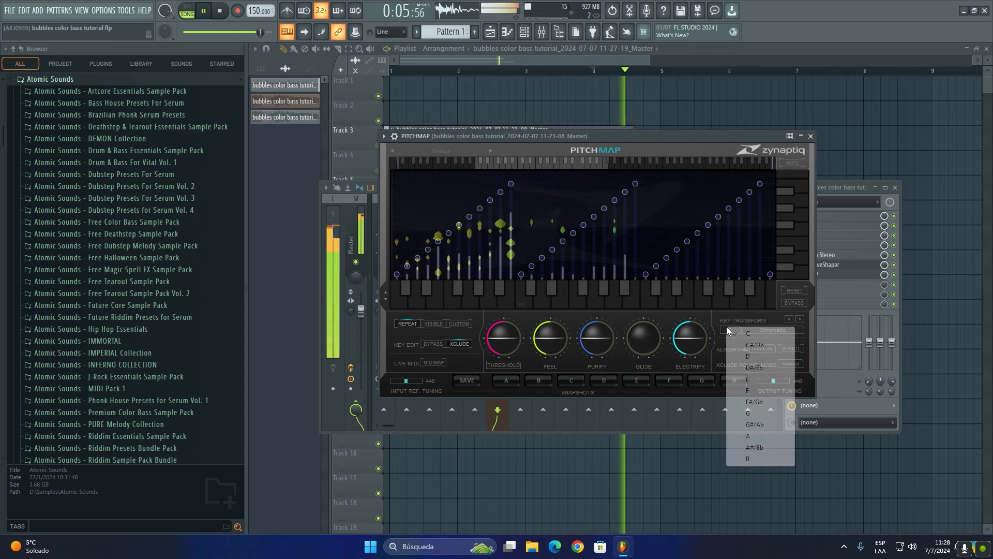
click(750, 379)
click(771, 330)
click(799, 83)
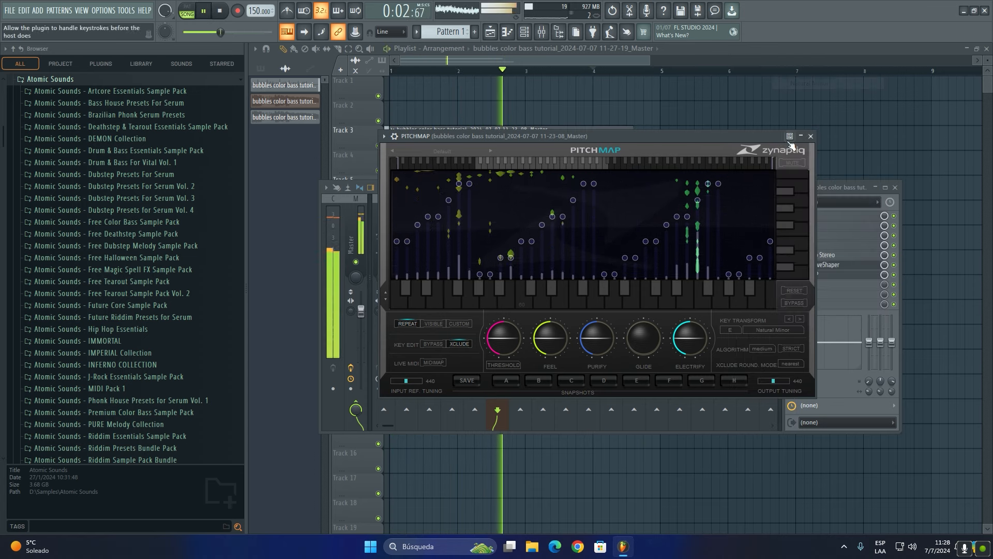
Set PITCHMAP's Purify to 1.00, lower Feel and Electrify slightly, and raise Glide to just above halfway during playback
drag(606, 313, 605, 316)
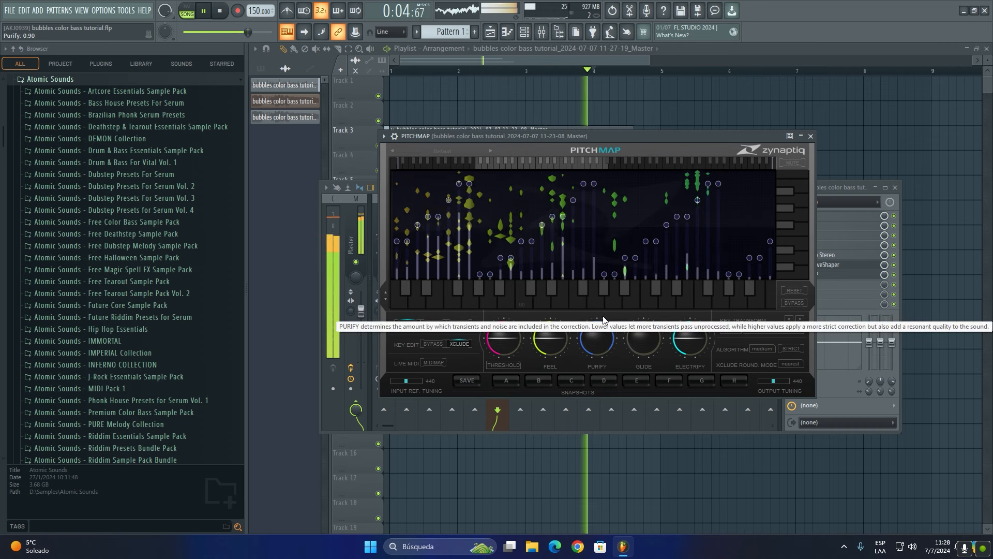
drag(557, 348, 558, 356)
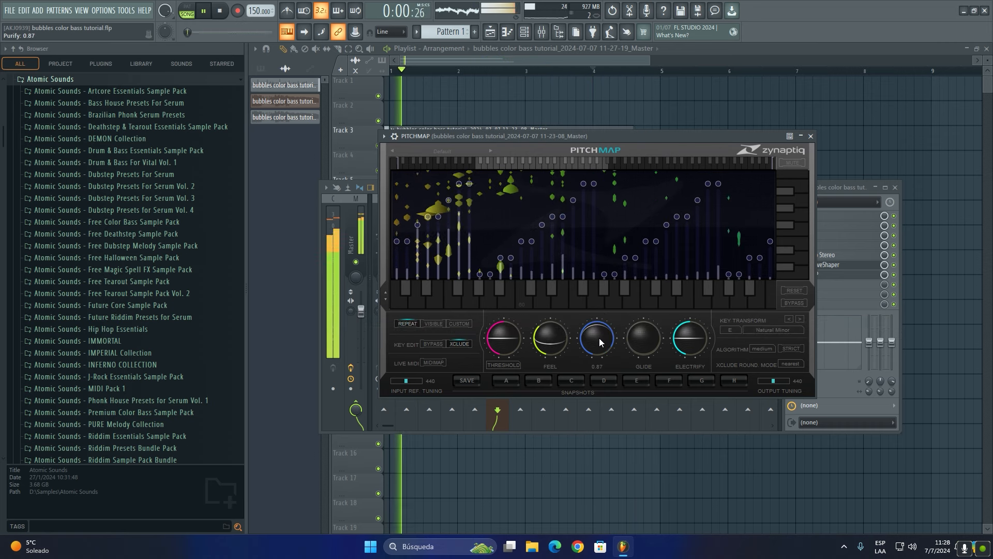
drag(690, 339, 608, 317)
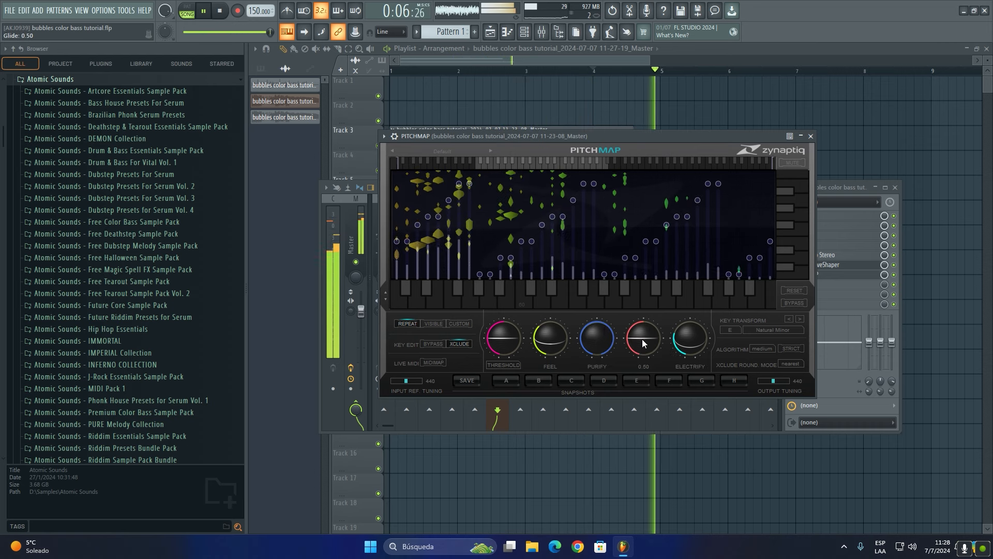
drag(641, 140, 590, 150)
drag(585, 331, 581, 340)
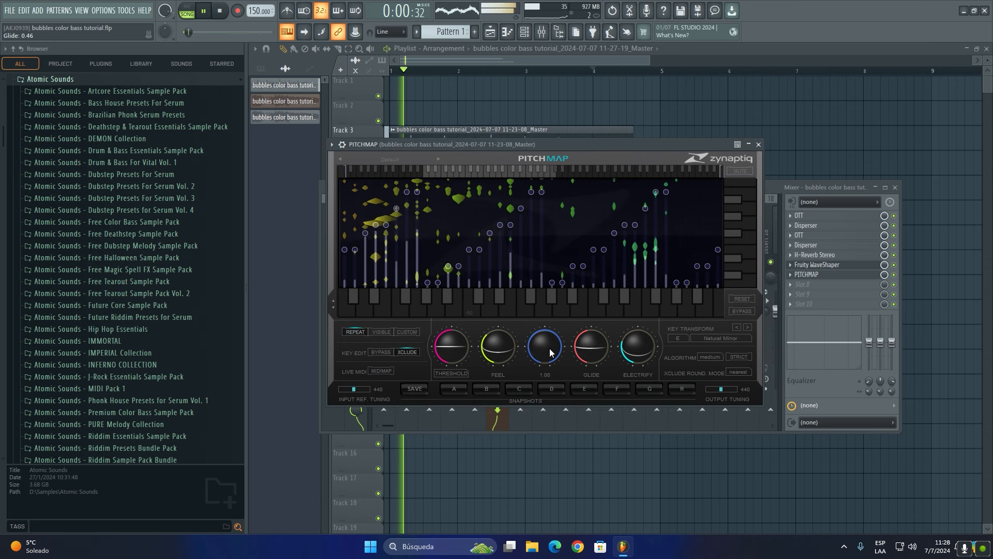
drag(590, 148, 601, 147)
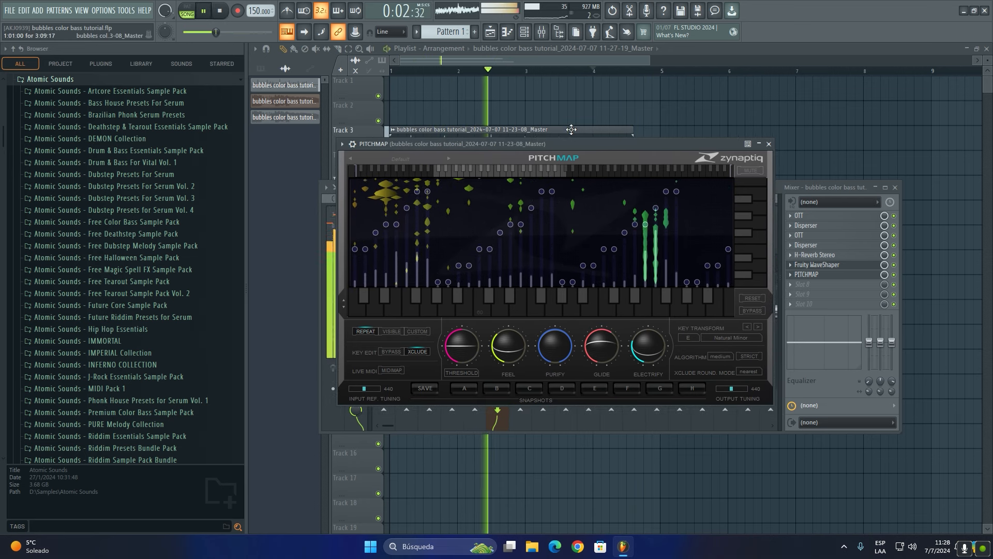
drag(648, 346, 648, 344)
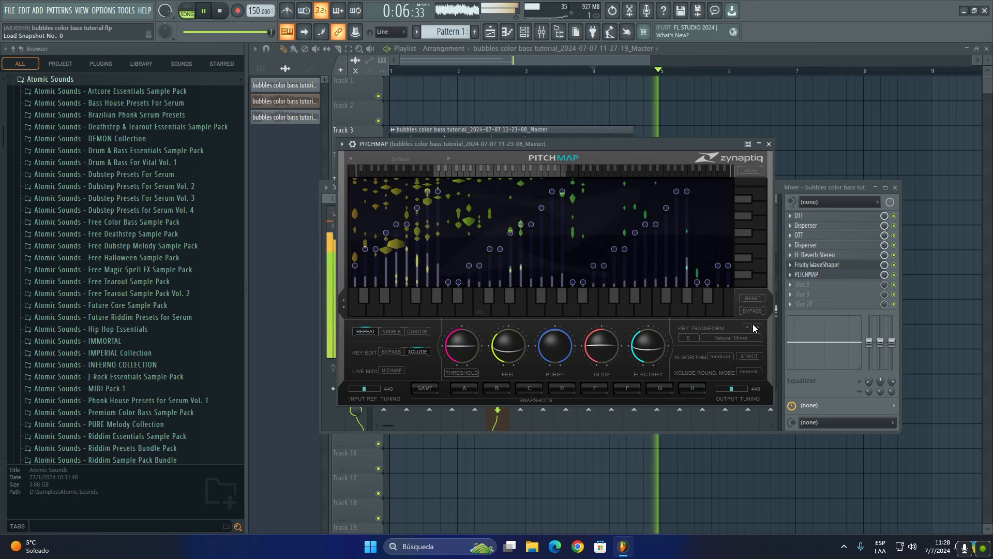
drag(591, 142, 592, 141)
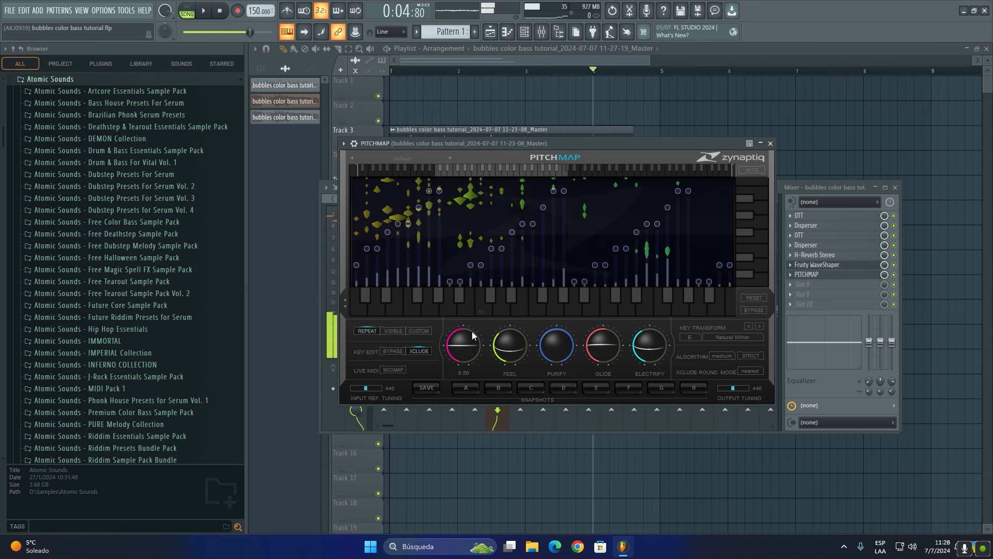
Try a low Threshold and a Glide of 0.05 in PITCHMAP while sweeping Feel and Purify, and close its window
drag(472, 331, 493, 322)
drag(540, 147, 552, 143)
key(space)
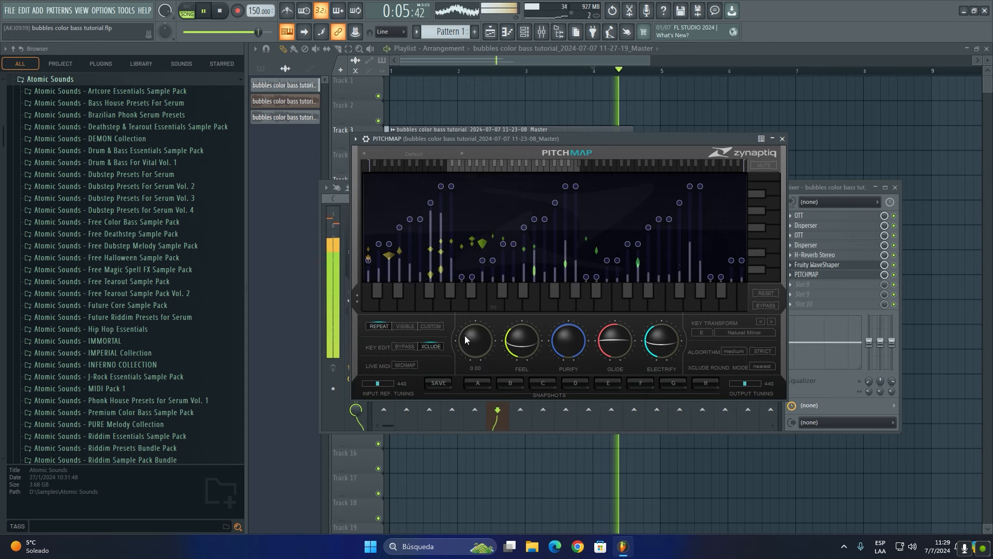
drag(523, 324, 517, 356)
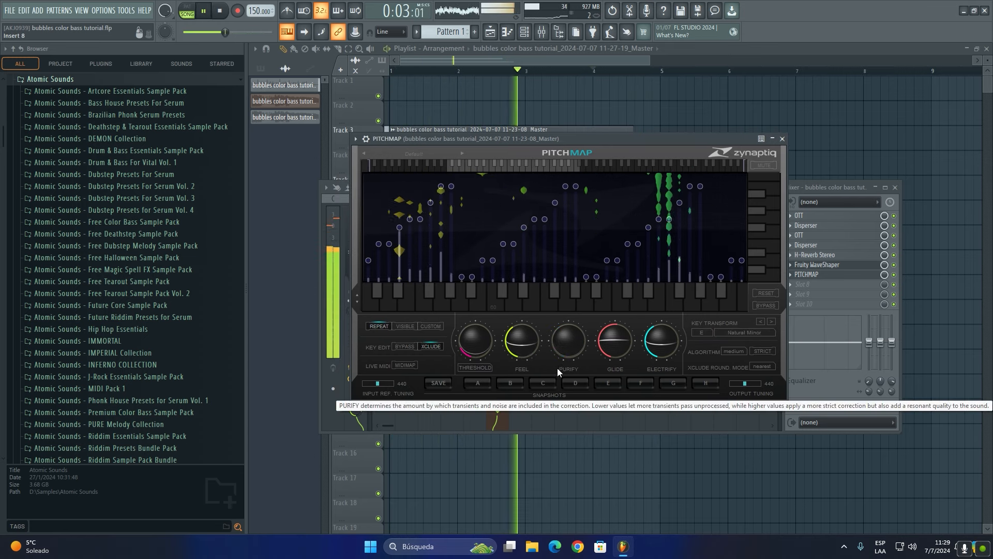
drag(615, 339, 615, 361)
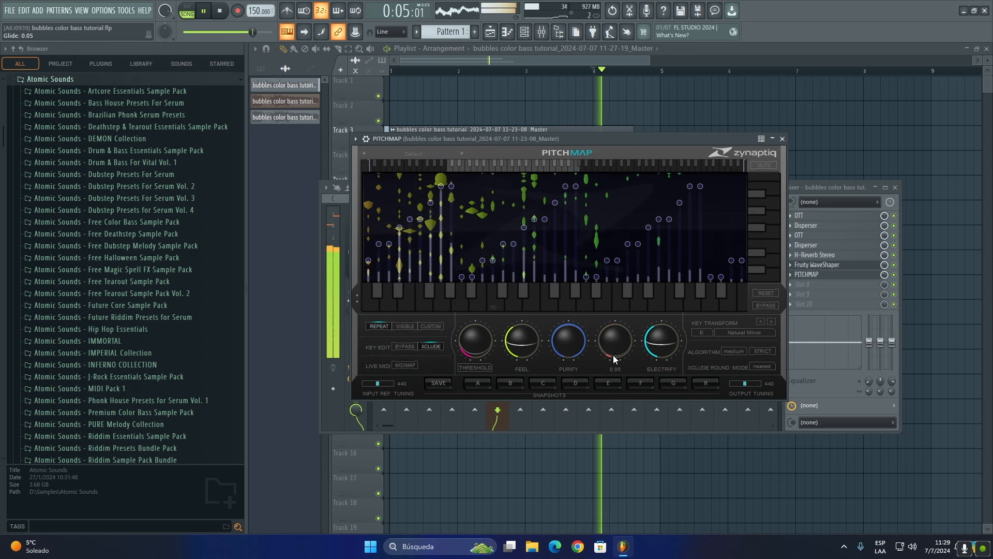
click(783, 139)
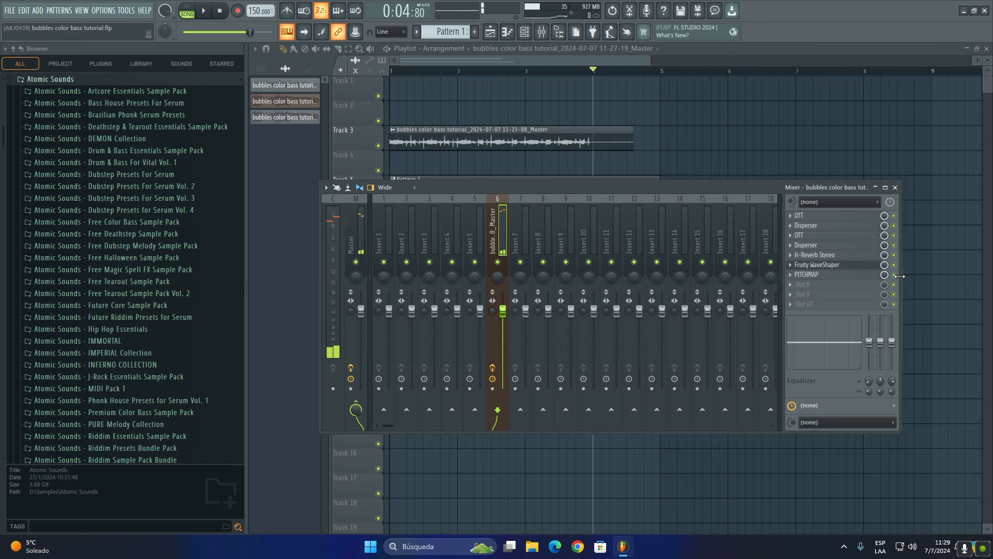
Mute playlist Track 3, compare playback with PITCHMAP bypassed, and reopen the PITCHMAP window with the effect enabled
click(384, 149)
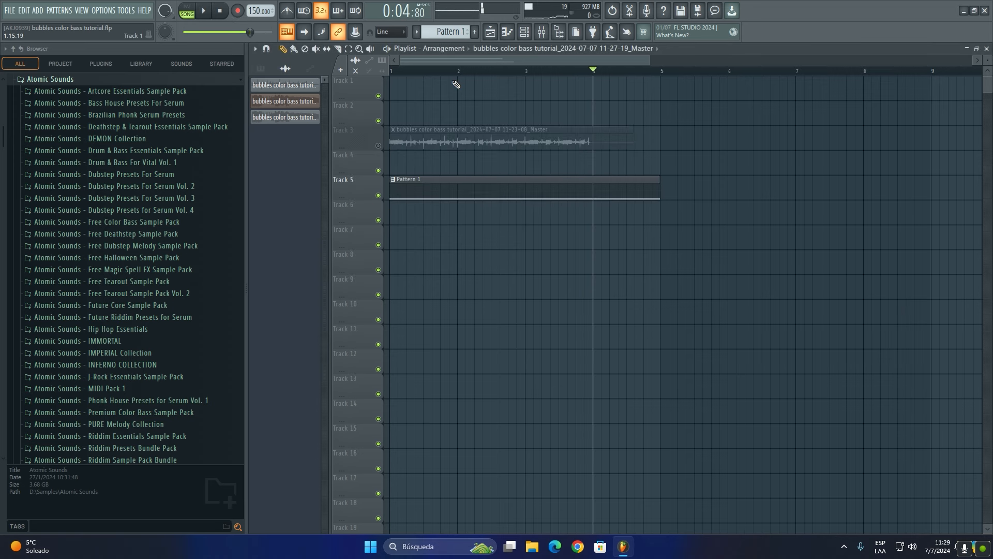
key(F9)
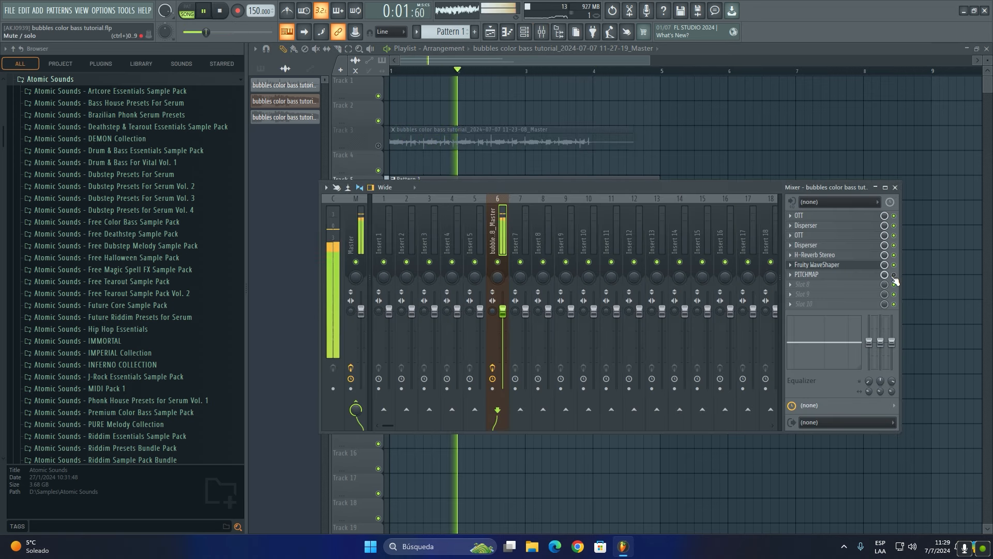
click(843, 275)
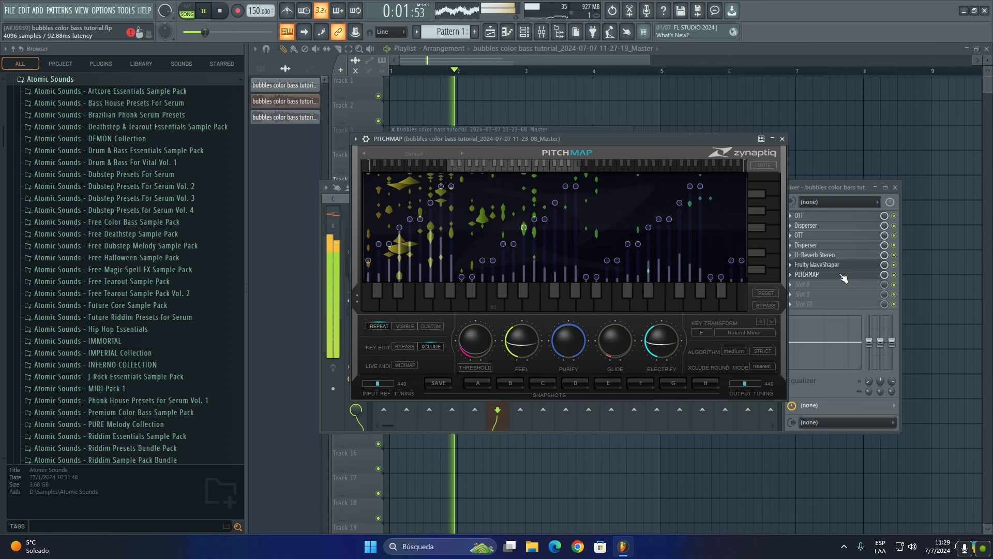
Set PITCHMAP's Feel to about 0.37, raise Threshold and Glide, and reduce Purify and Electrify during playback
mouse_move(527, 340)
mouse_down()
mouse_move(535, 327)
mouse_move(532, 338)
mouse_up()
mouse_move(467, 342)
mouse_down()
mouse_move(470, 320)
mouse_move(465, 335)
mouse_up()
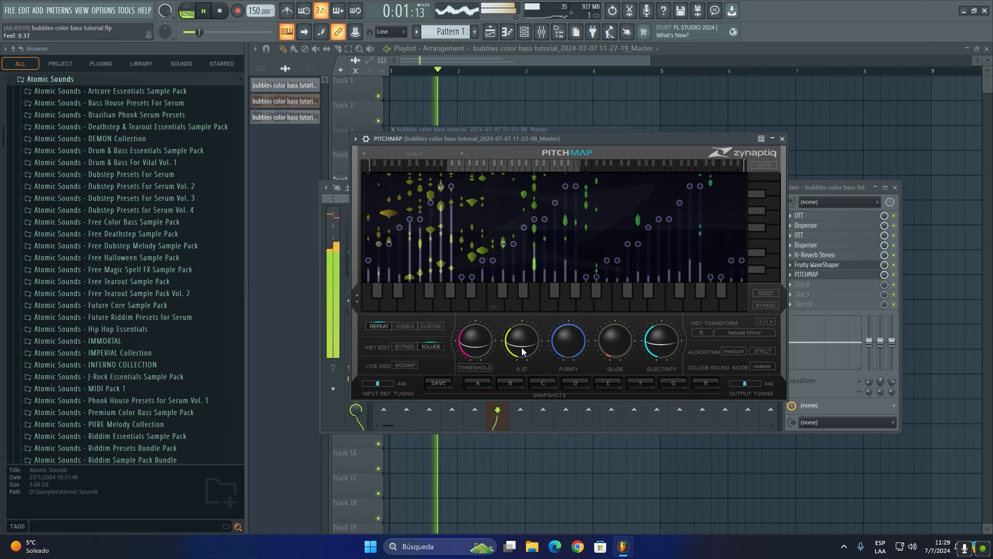
drag(557, 364, 638, 344)
drag(571, 339, 575, 352)
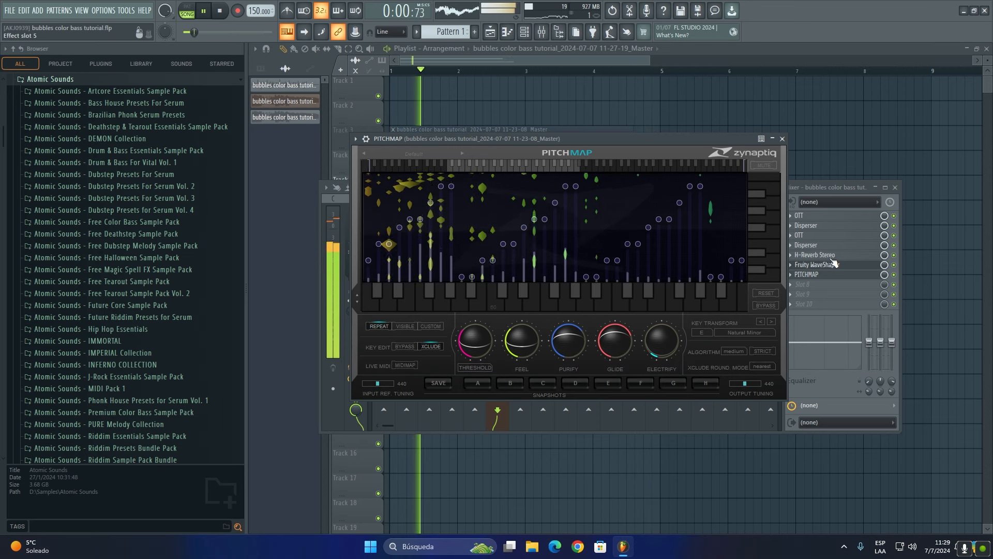
Reorder the effects on mixer track 6 to PITCHMAP in slot 5, Fruity WaveShaper in slot 6 and H-Reverb in slot 7
drag(833, 257, 834, 277)
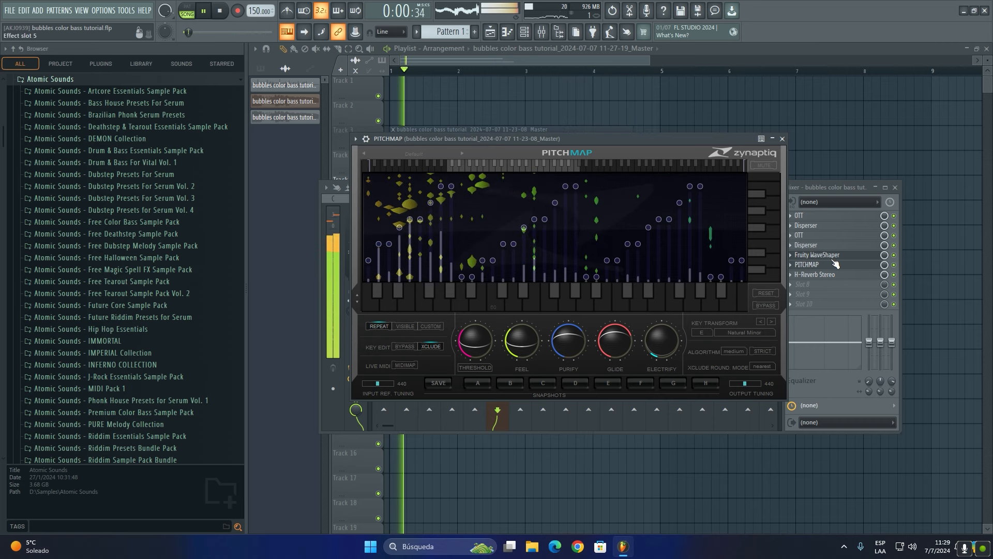
drag(820, 254, 836, 269)
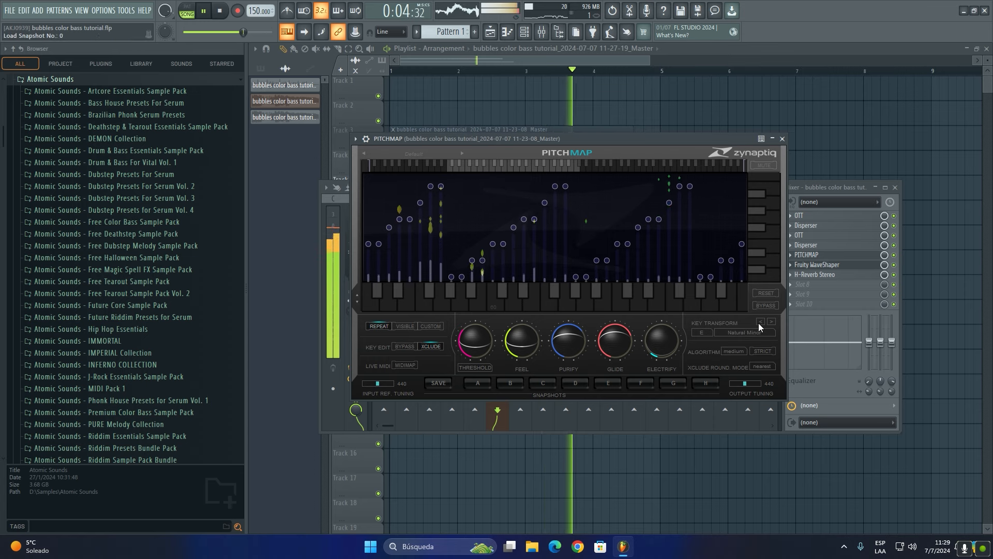
Set PITCHMAP's Purify to 1.00, raise Electrify to just below halfway, readjust Glide to just above halfway, and stop playback
drag(656, 139, 660, 138)
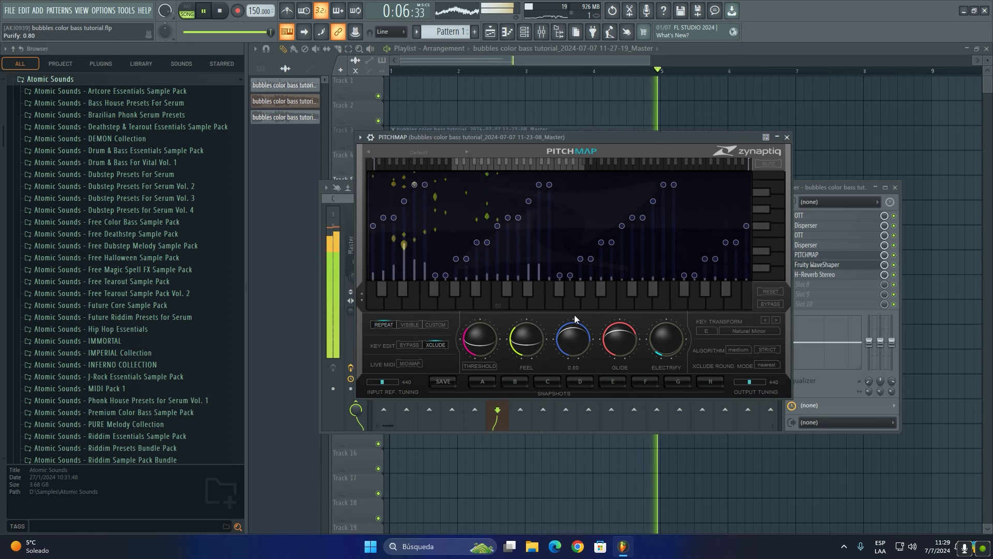
drag(664, 344, 663, 337)
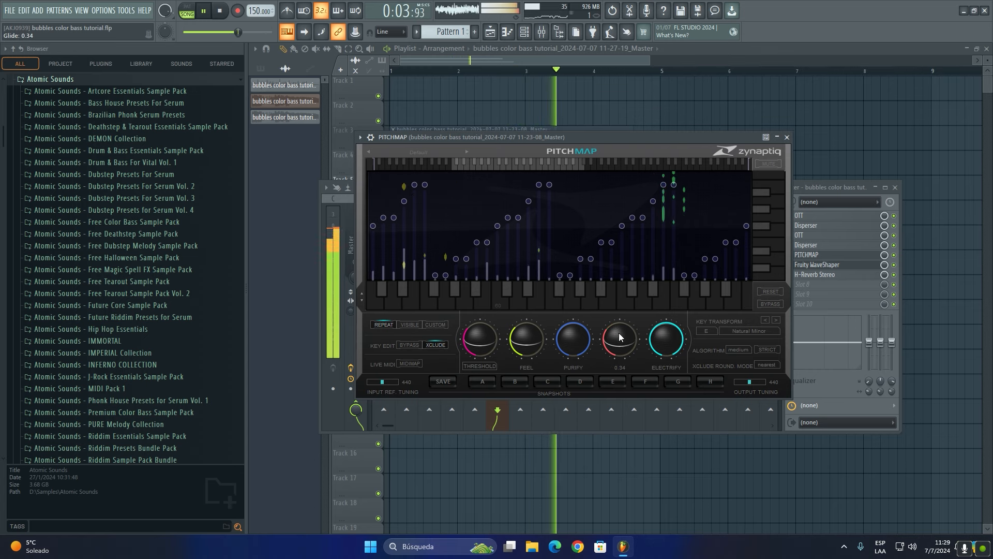
drag(663, 337, 610, 326)
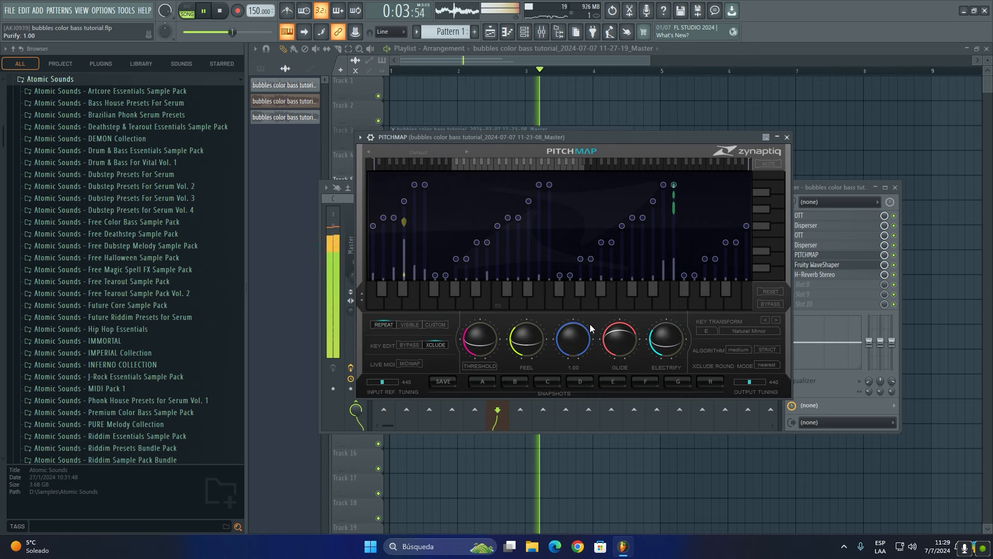
key(space)
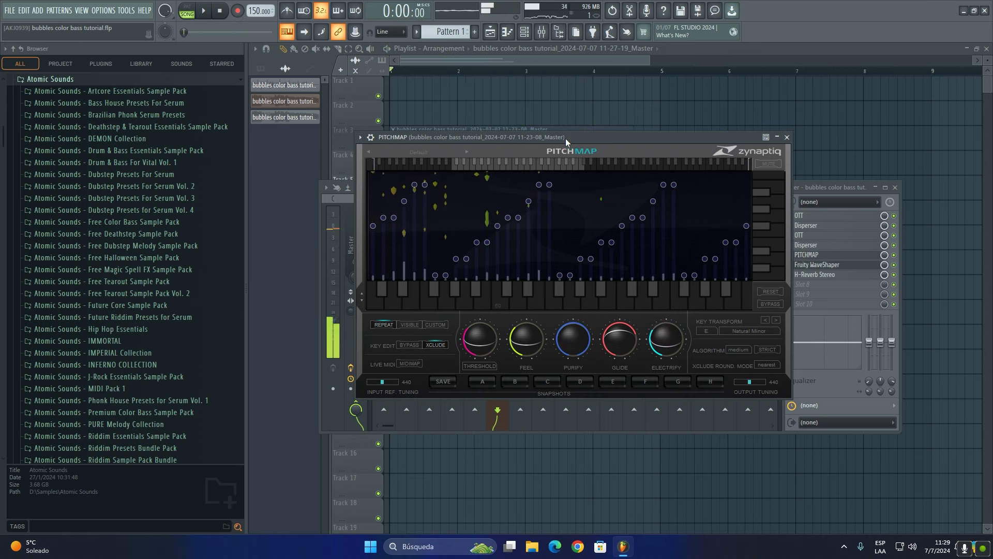